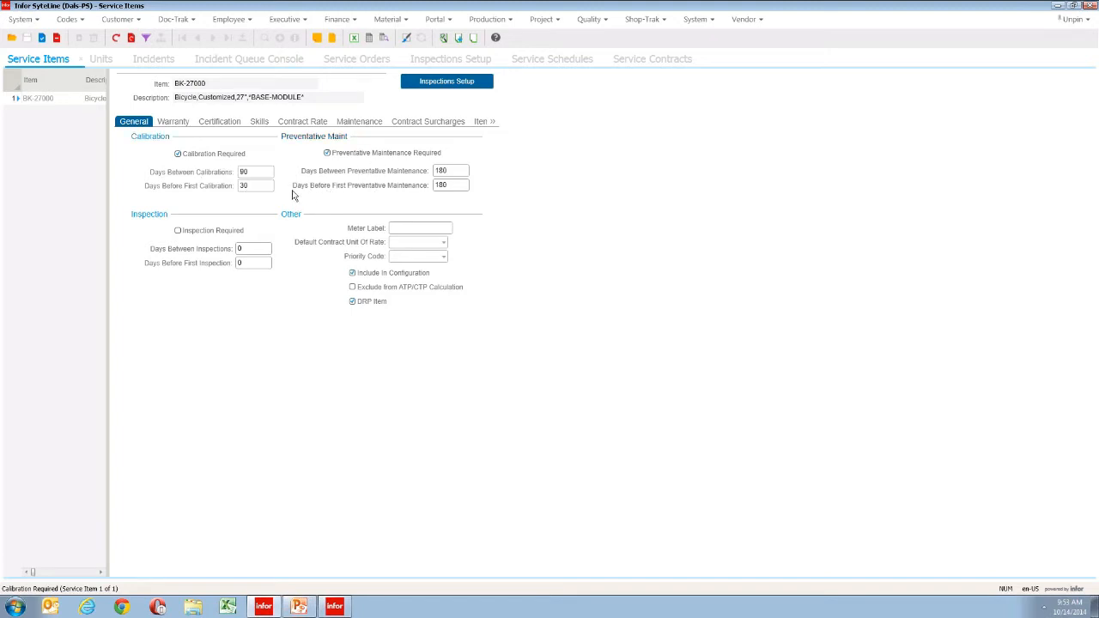
Review the BK-27000 service item's warranty, certification, skills, contract rate, maintenance and contract surcharge settings.
{"action": "left_click", "coordinate": [183, 126]}
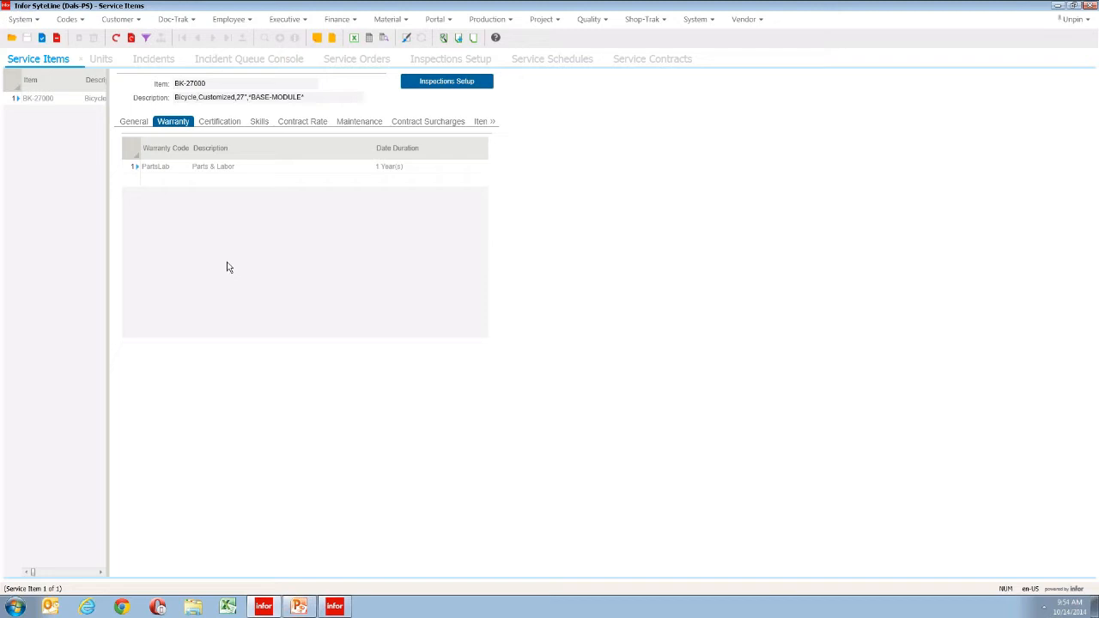
{"action": "left_click", "coordinate": [238, 122]}
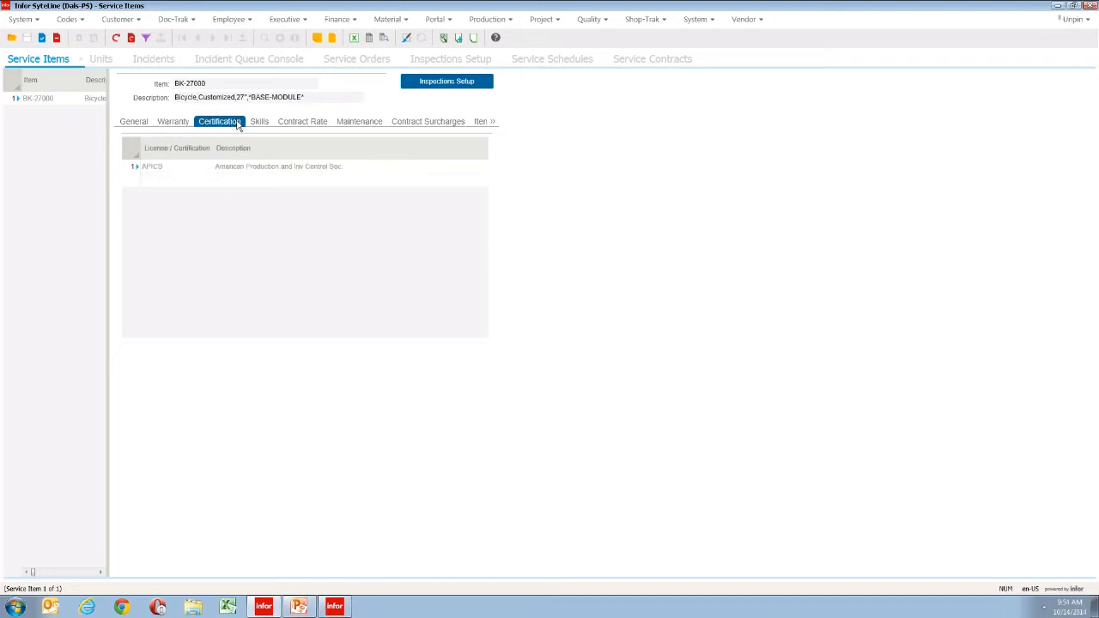
{"action": "left_click", "coordinate": [260, 125]}
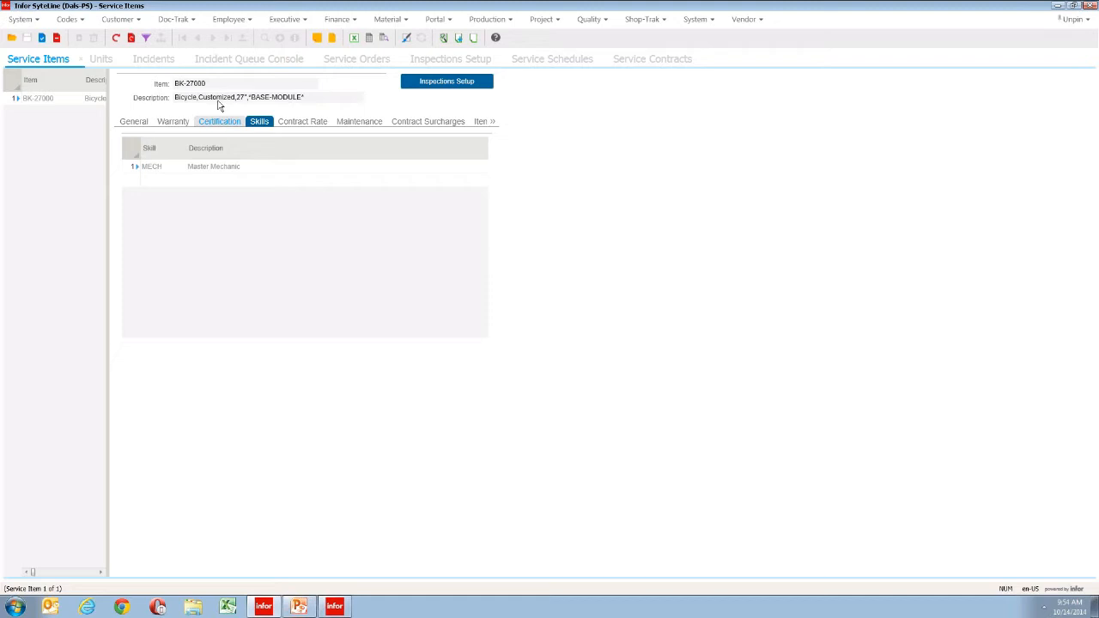
{"action": "left_click", "coordinate": [292, 123]}
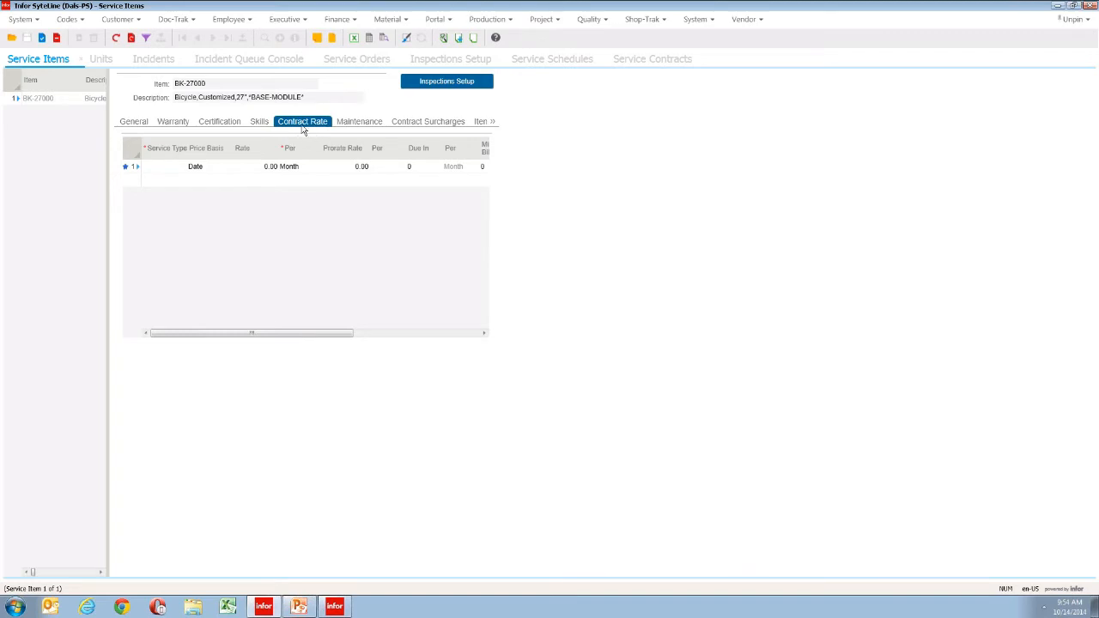
{"action": "left_click", "coordinate": [359, 124]}
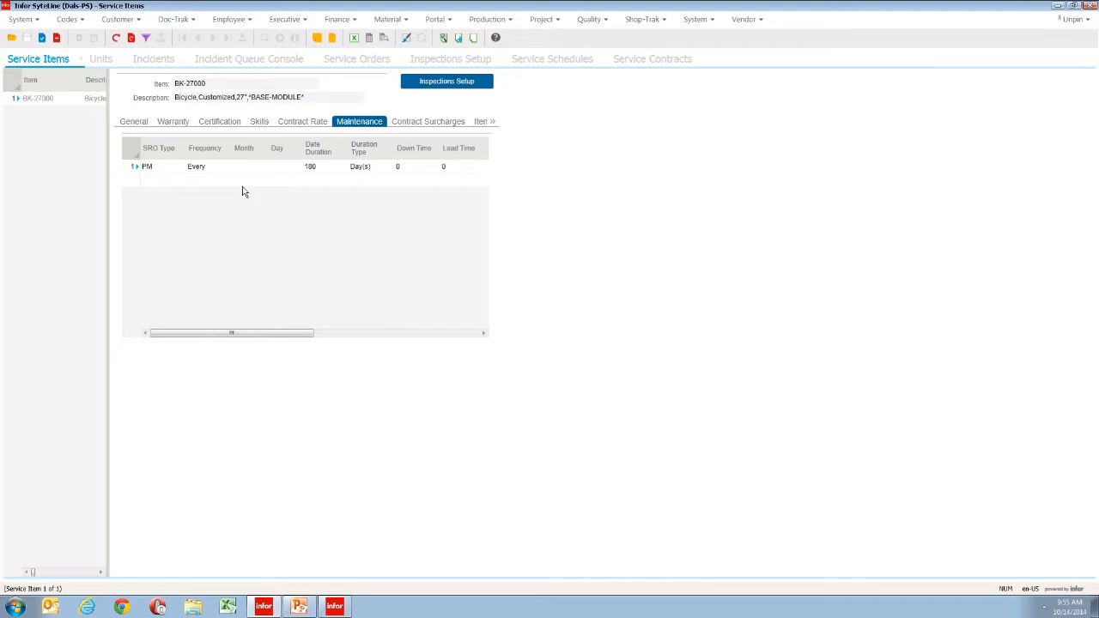
{"action": "left_click", "coordinate": [415, 121]}
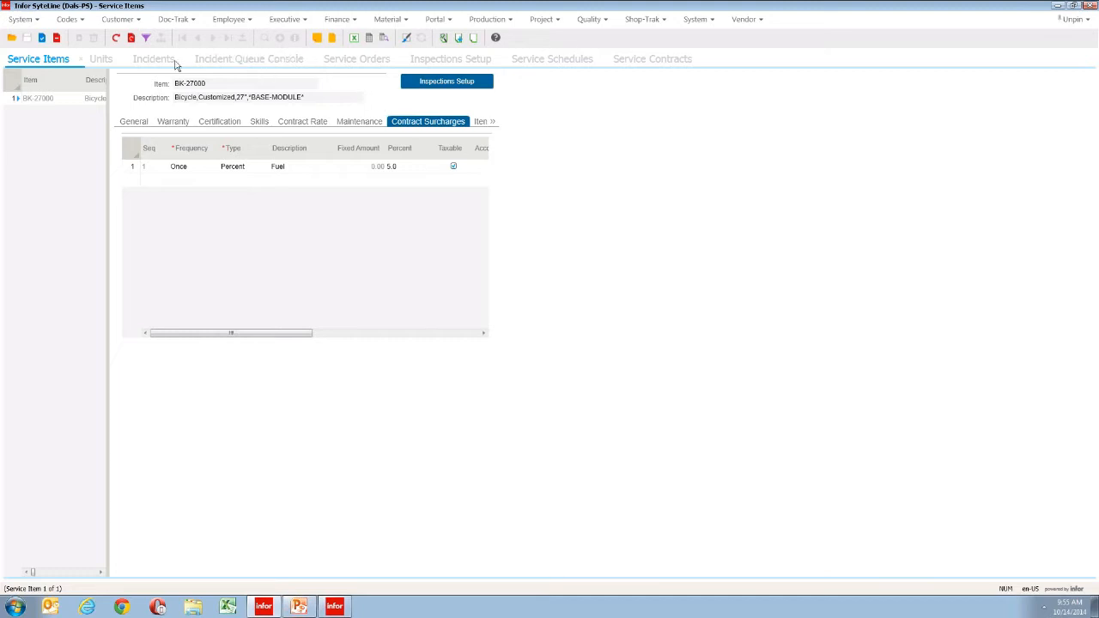
Open the unit records and examine the first BK-27000-0007 unit's general details, maintenance schedule, owner history and service history.
{"action": "left_click", "coordinate": [103, 60]}
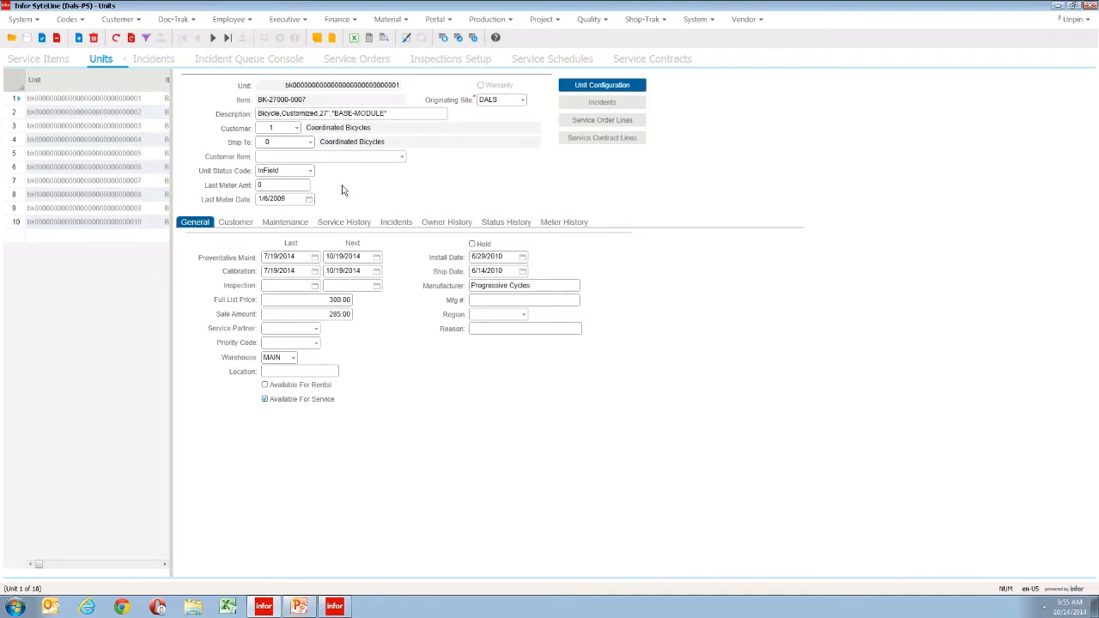
{"action": "left_click", "coordinate": [288, 225]}
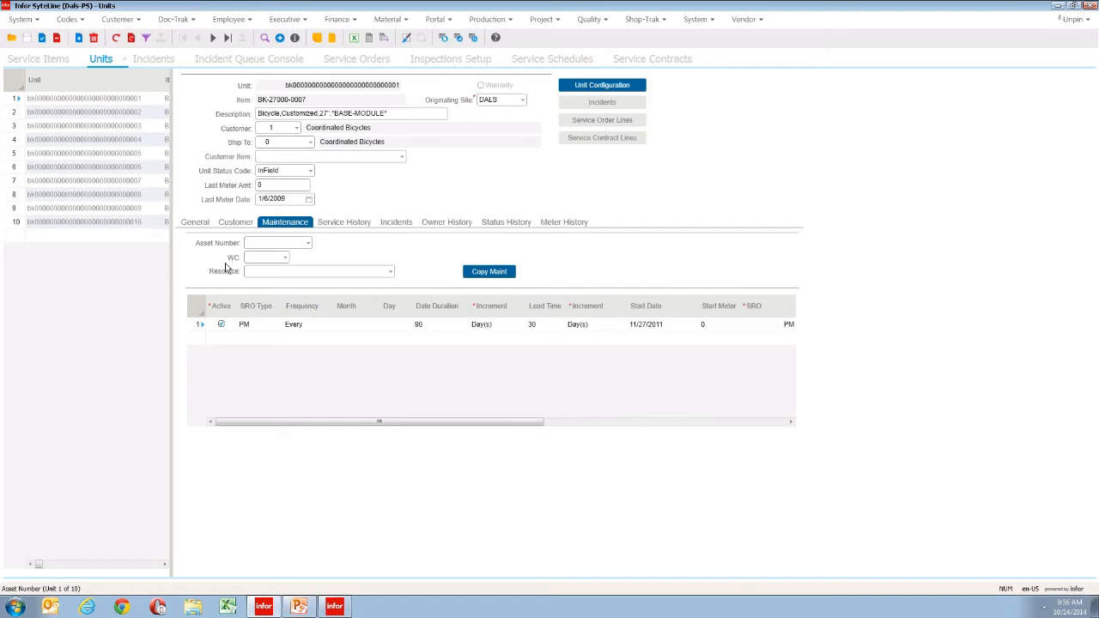
{"action": "left_click", "coordinate": [437, 225]}
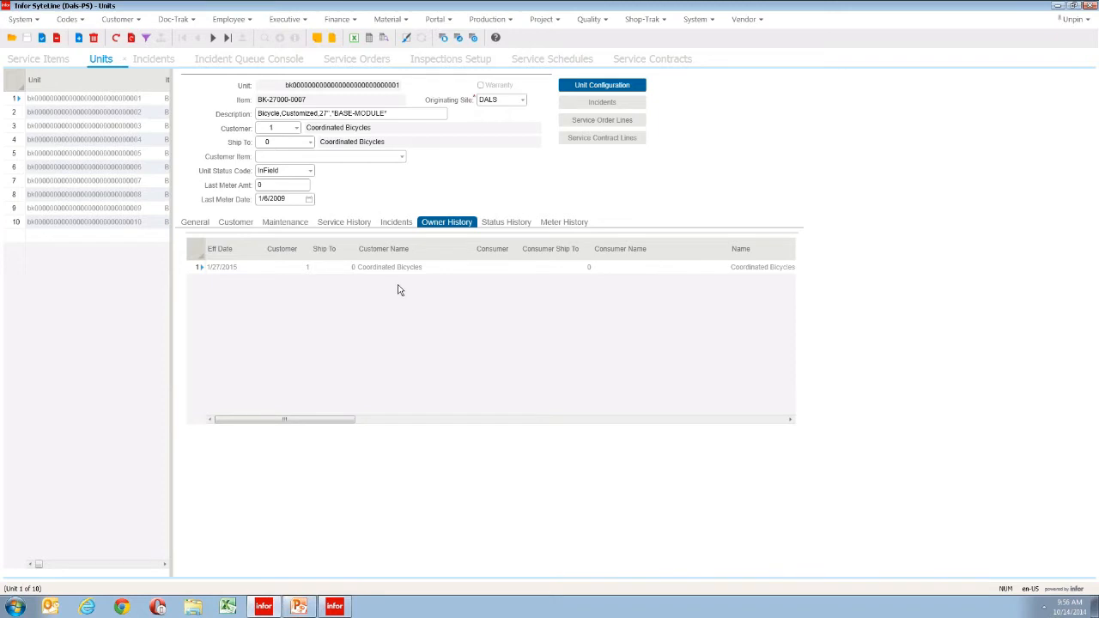
{"action": "left_click", "coordinate": [196, 224]}
{"action": "left_click", "coordinate": [292, 225]}
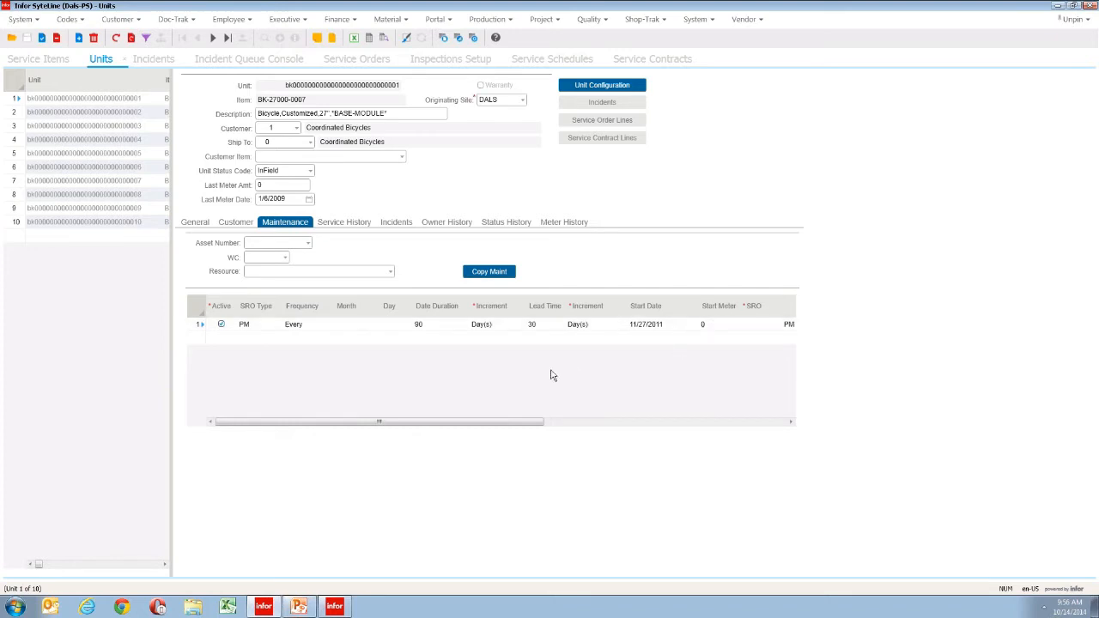
{"action": "left_click", "coordinate": [346, 222]}
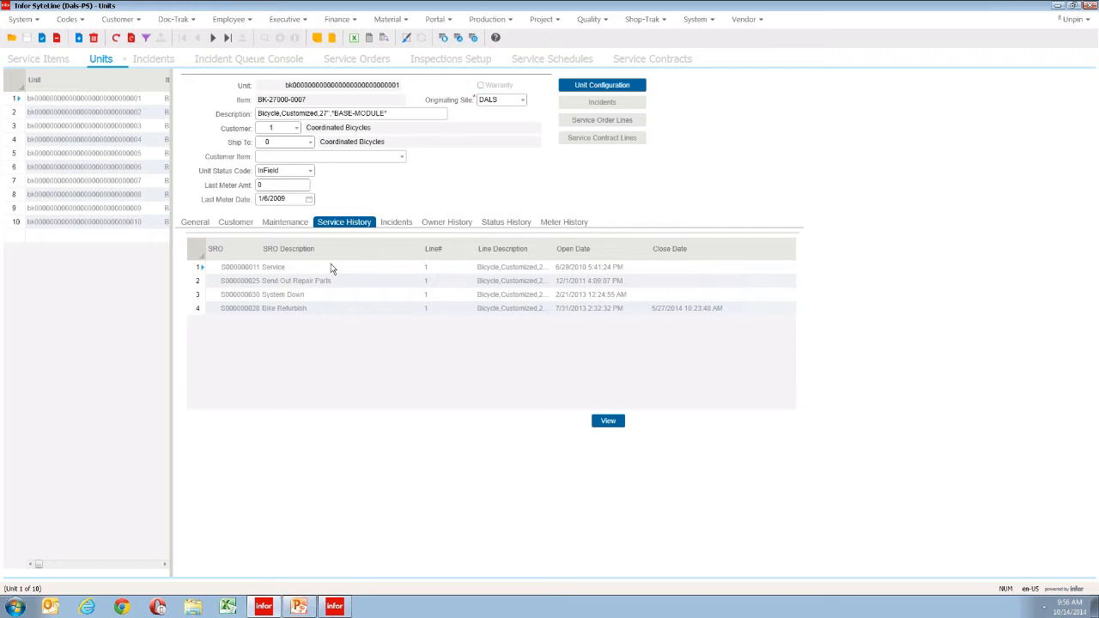
{"action": "left_click", "coordinate": [242, 272]}
{"action": "right_click", "coordinate": [241, 273]}
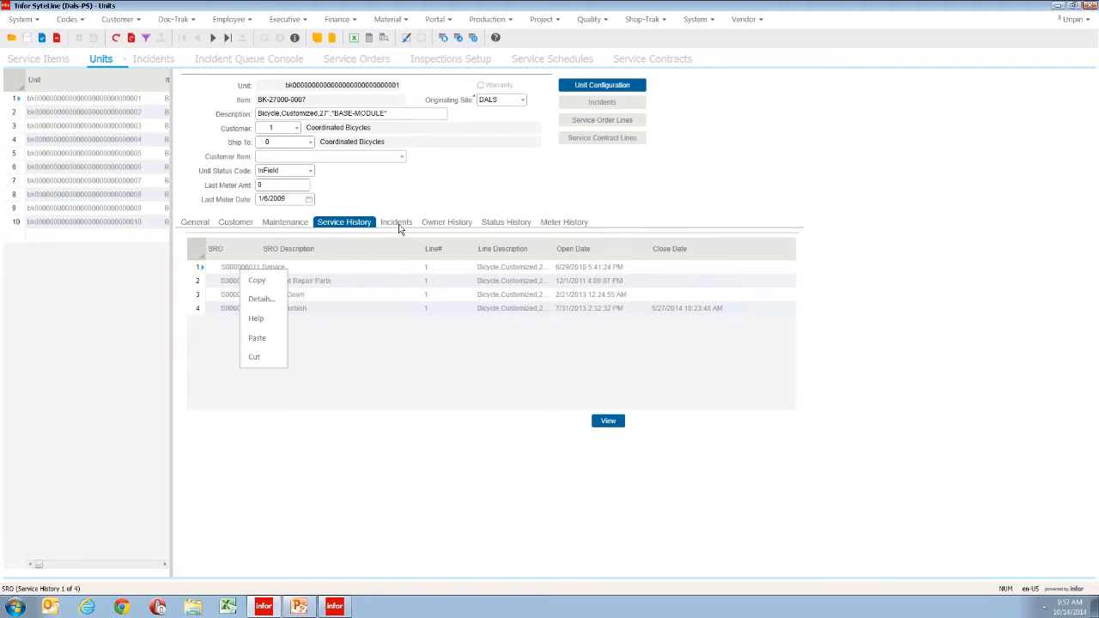
Review the unit's status history, the selectable unit status codes and the meter history.
{"action": "left_click", "coordinate": [532, 228]}
{"action": "left_click", "coordinate": [521, 229]}
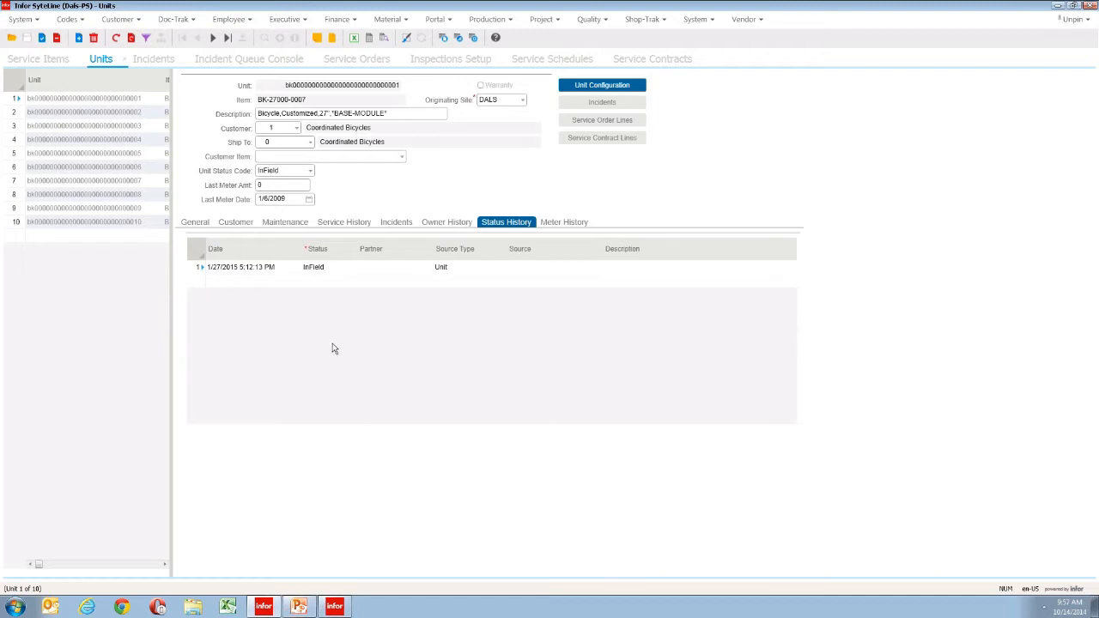
{"action": "left_click", "coordinate": [311, 172]}
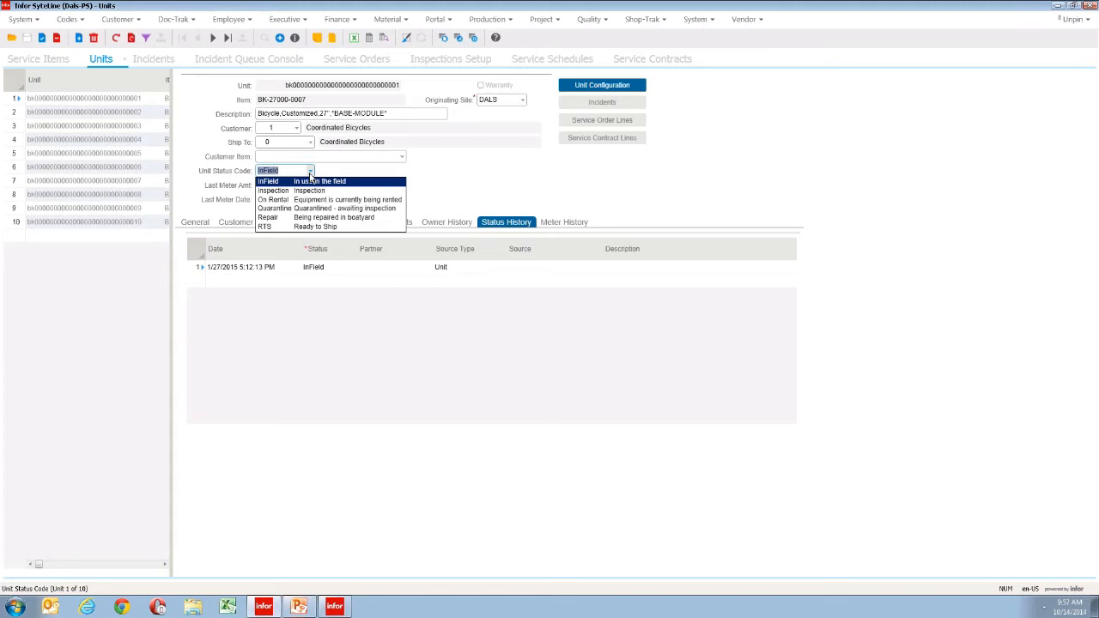
{"action": "left_click", "coordinate": [436, 175]}
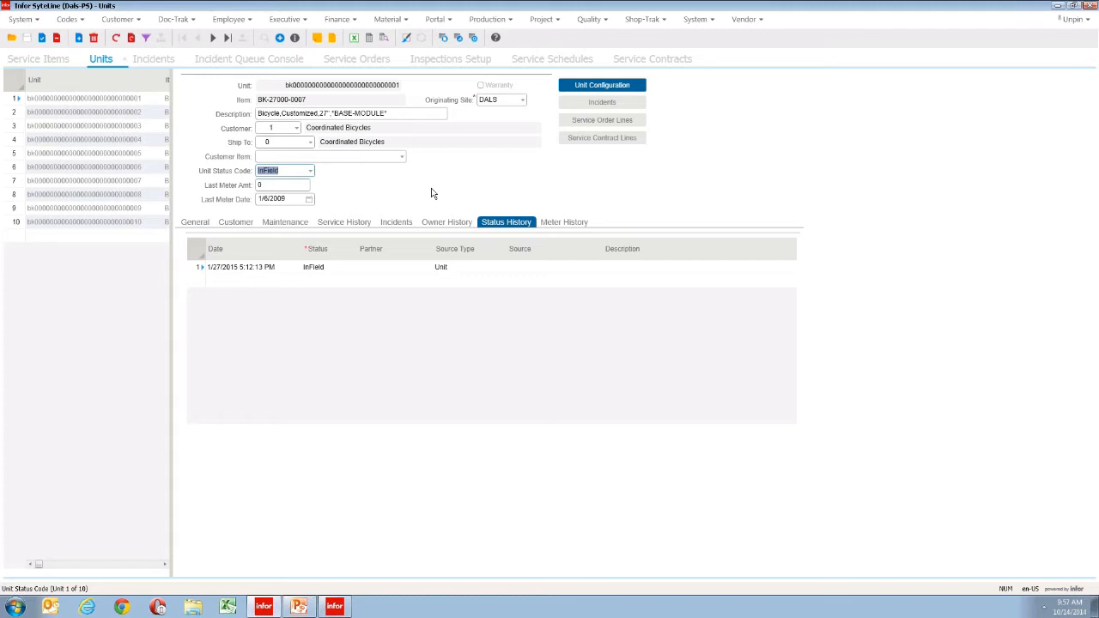
{"action": "left_click", "coordinate": [570, 224]}
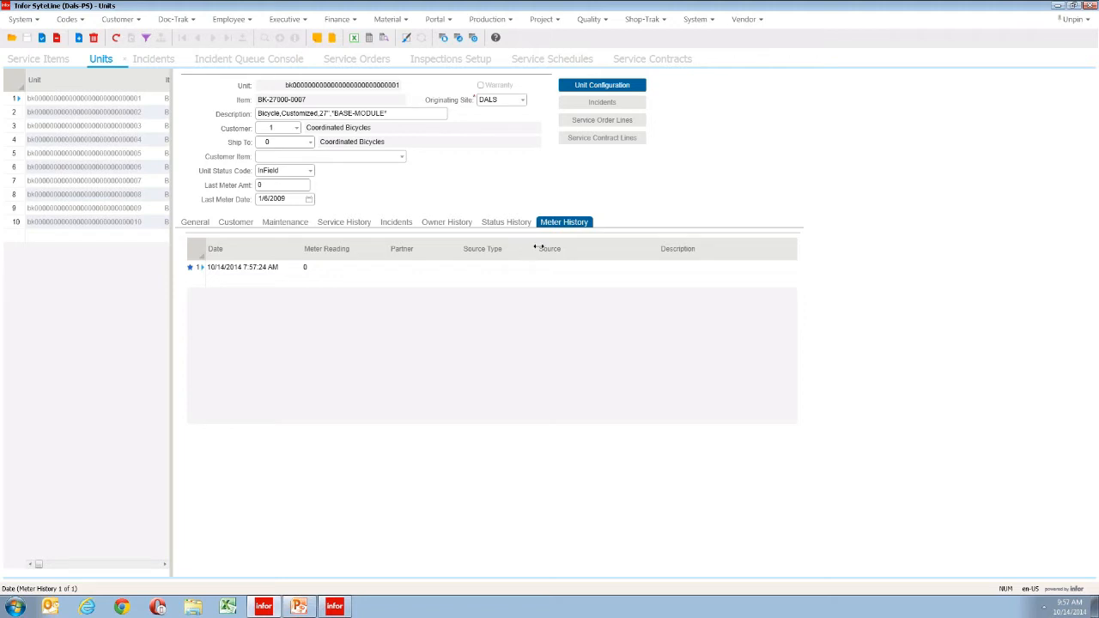
Open the unit's configuration and examine the warranties of the base bicycle, the SA-55000 frame assembly and the WA-27000 wheel assembly.
{"action": "left_click", "coordinate": [604, 91]}
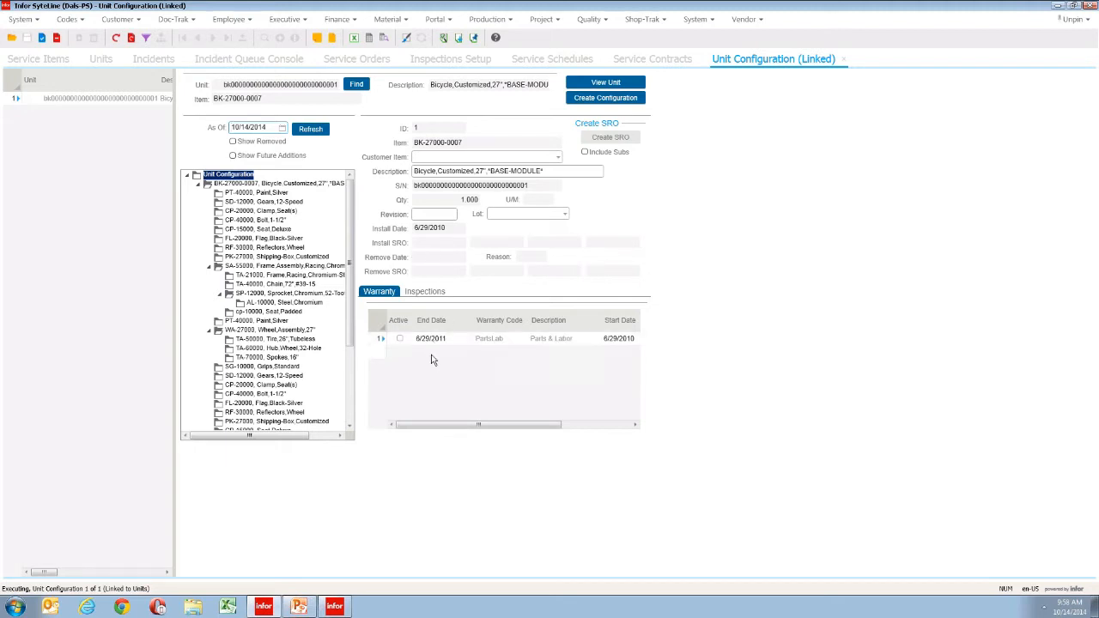
{"action": "left_click", "coordinate": [236, 184]}
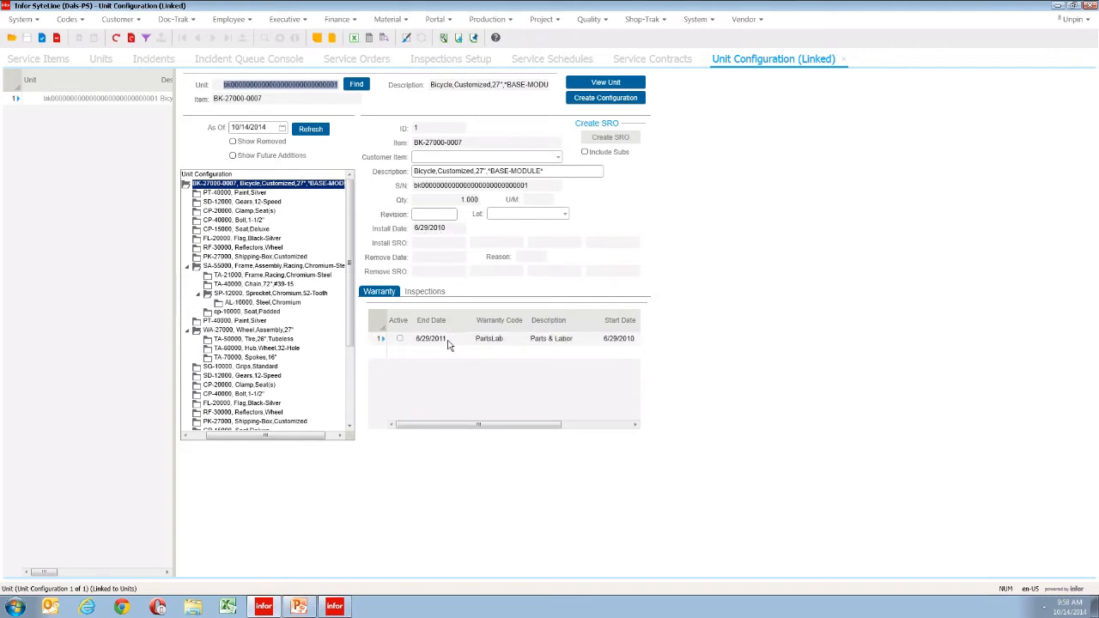
{"action": "left_click", "coordinate": [349, 406]}
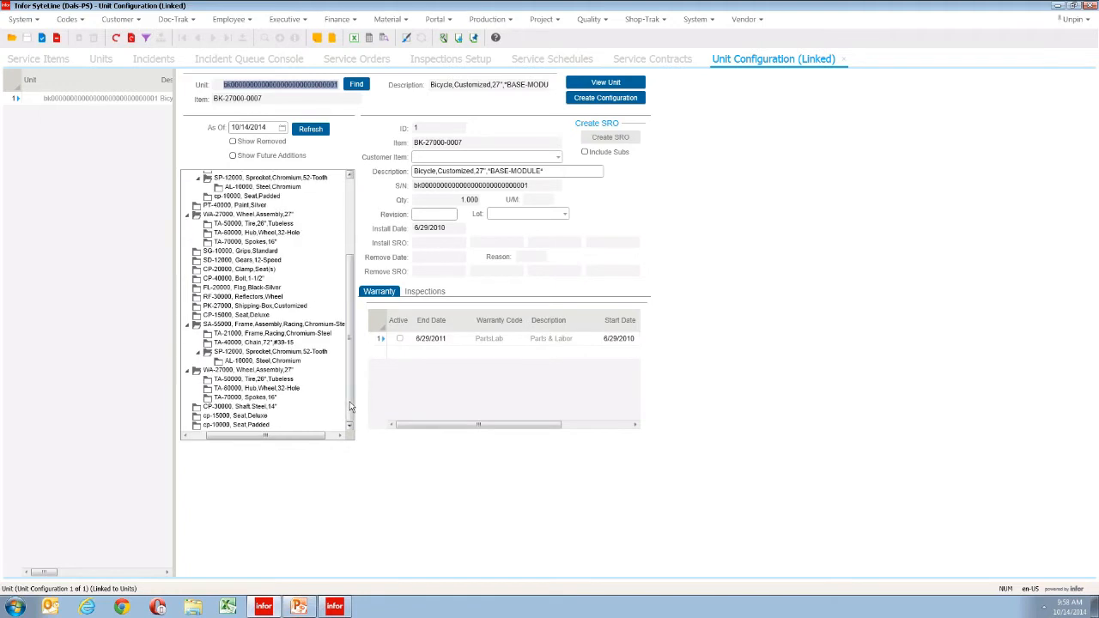
{"action": "left_click", "coordinate": [258, 324]}
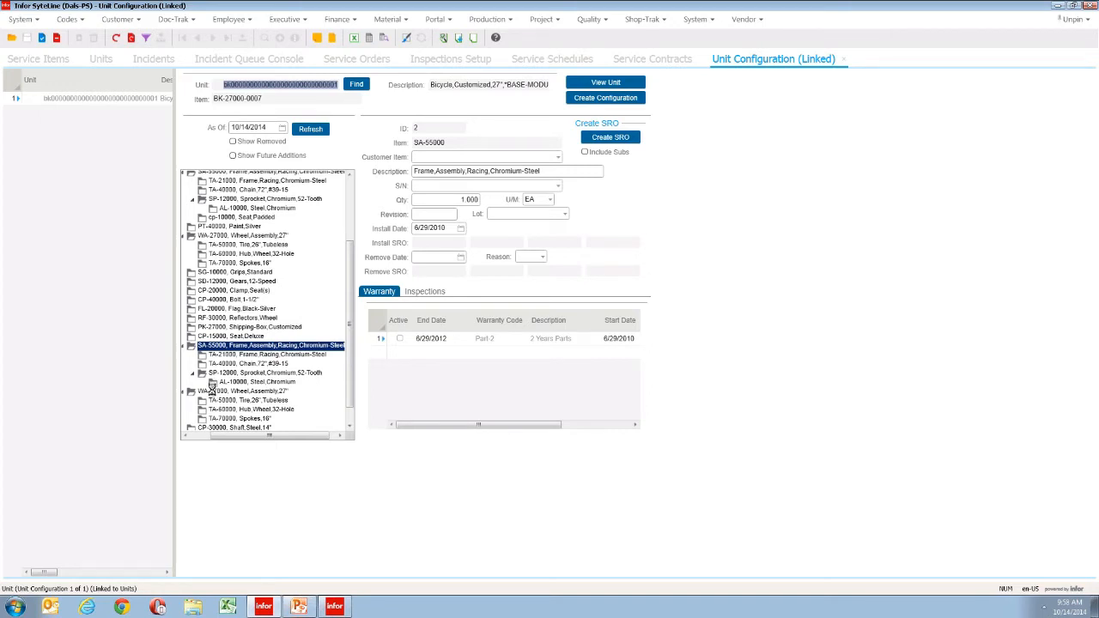
{"action": "left_click", "coordinate": [244, 391]}
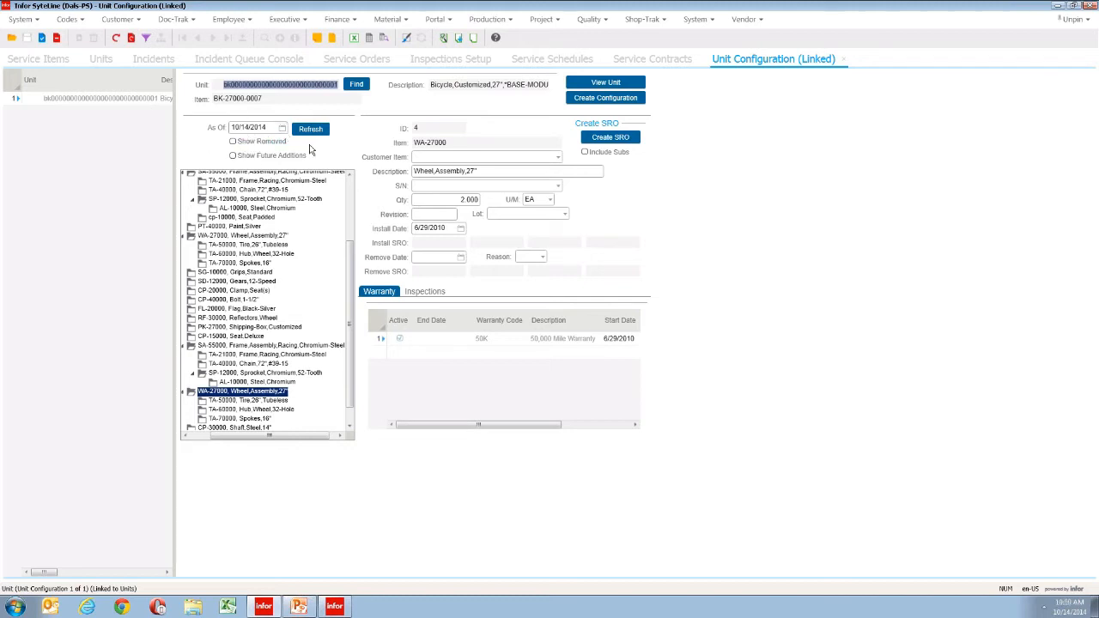
Include removed components in the configuration and compare the removed and current CP-30000 shafts, plus the actions available for the SG-10000 grips.
{"action": "left_click", "coordinate": [245, 142]}
{"action": "left_click", "coordinate": [309, 130]}
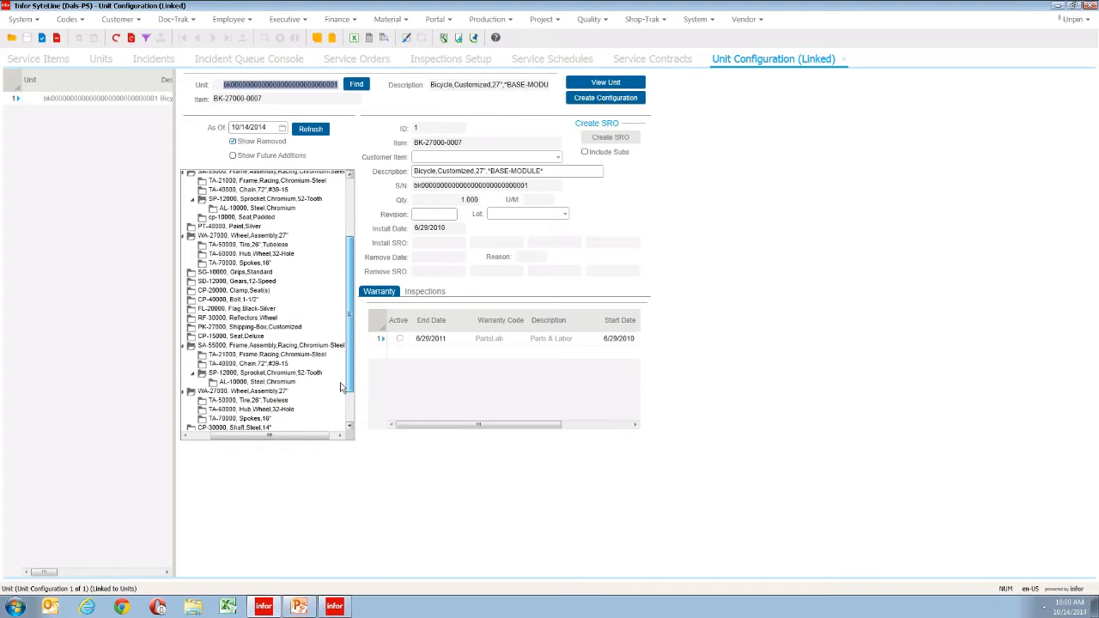
{"action": "left_click", "coordinate": [226, 407]}
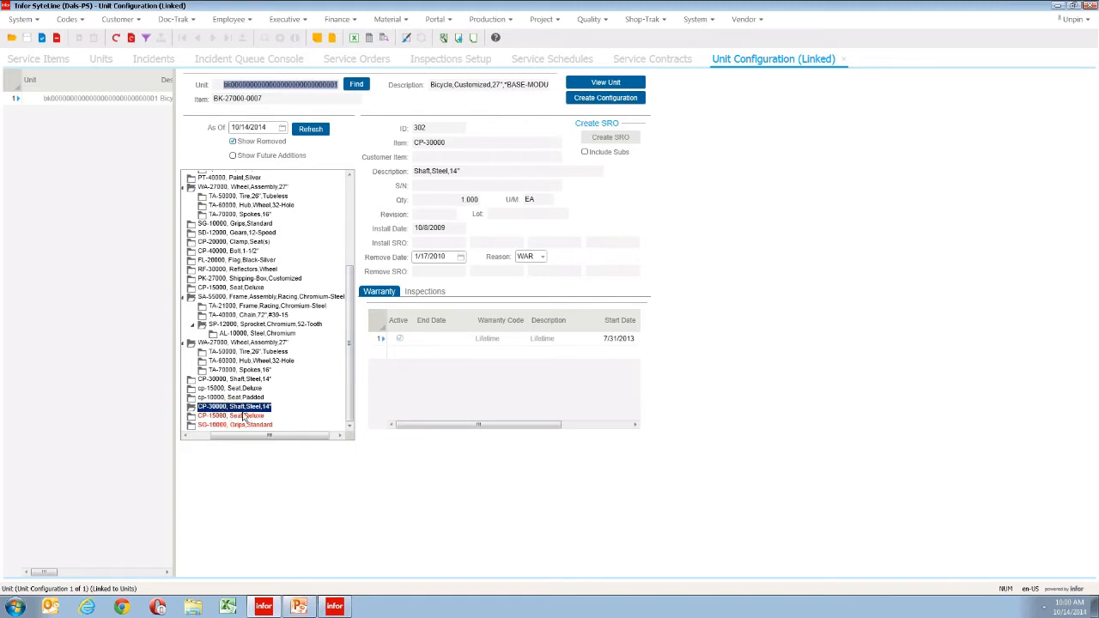
{"action": "left_click", "coordinate": [221, 380]}
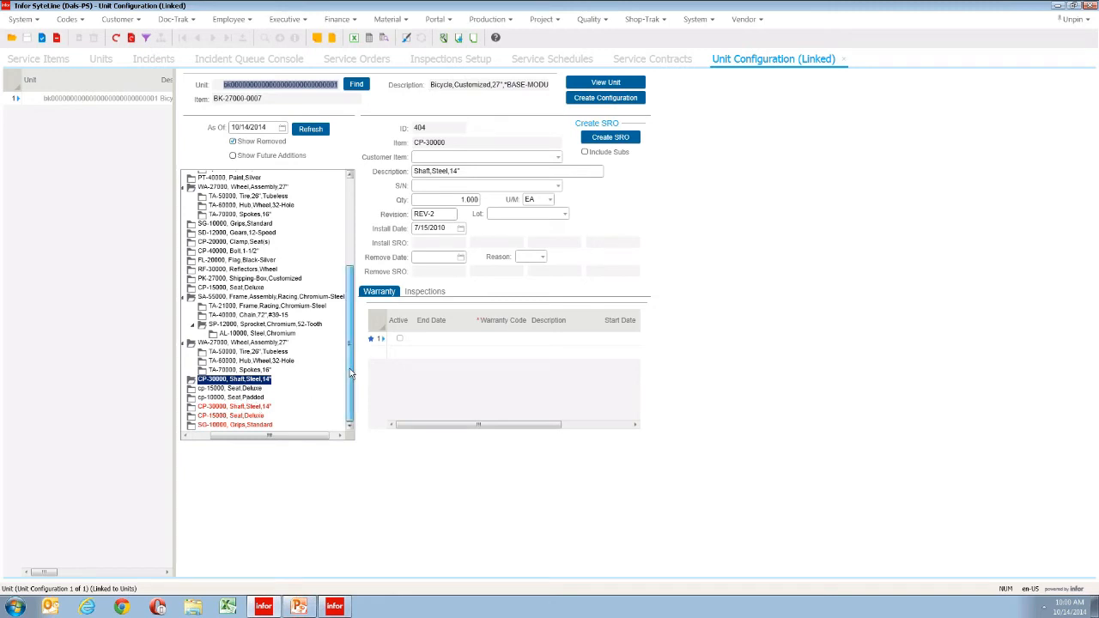
{"action": "scroll", "coordinate": [347, 344], "scroll_direction": "up", "scroll_amount": 5}
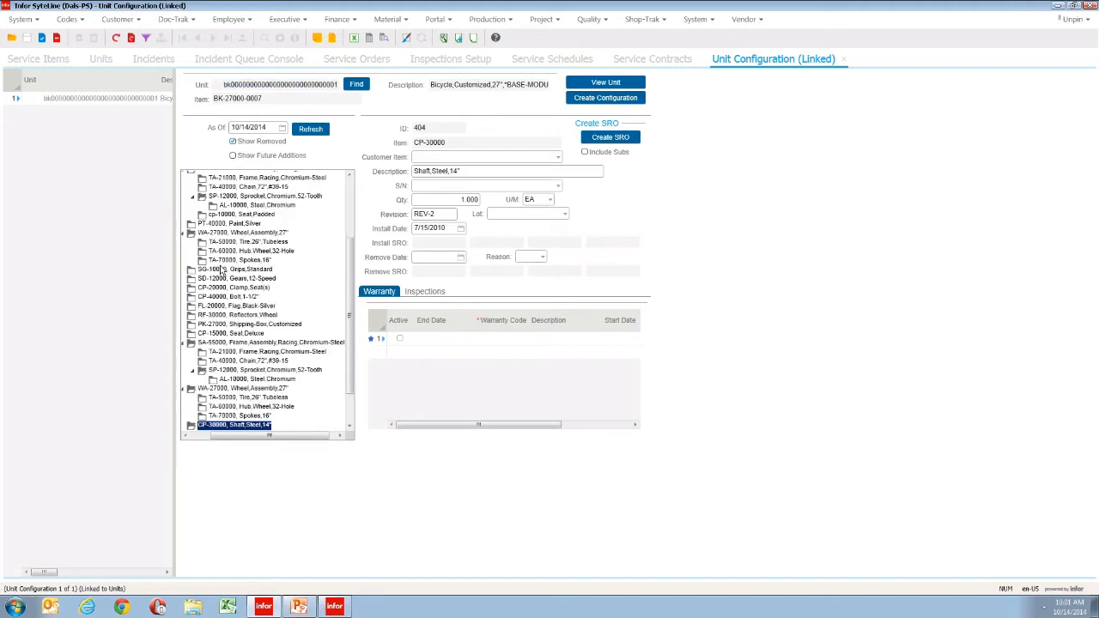
{"action": "right_click", "coordinate": [221, 268]}
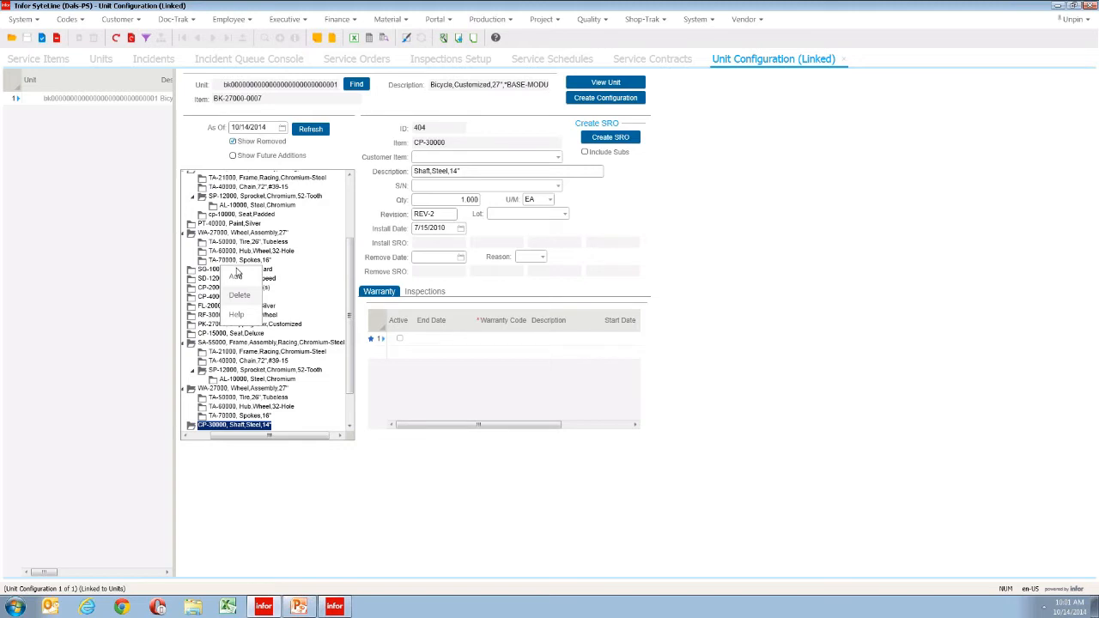
Open the System Down incident and review its customer address details and the selectable SSR partners.
{"action": "left_click", "coordinate": [156, 62]}
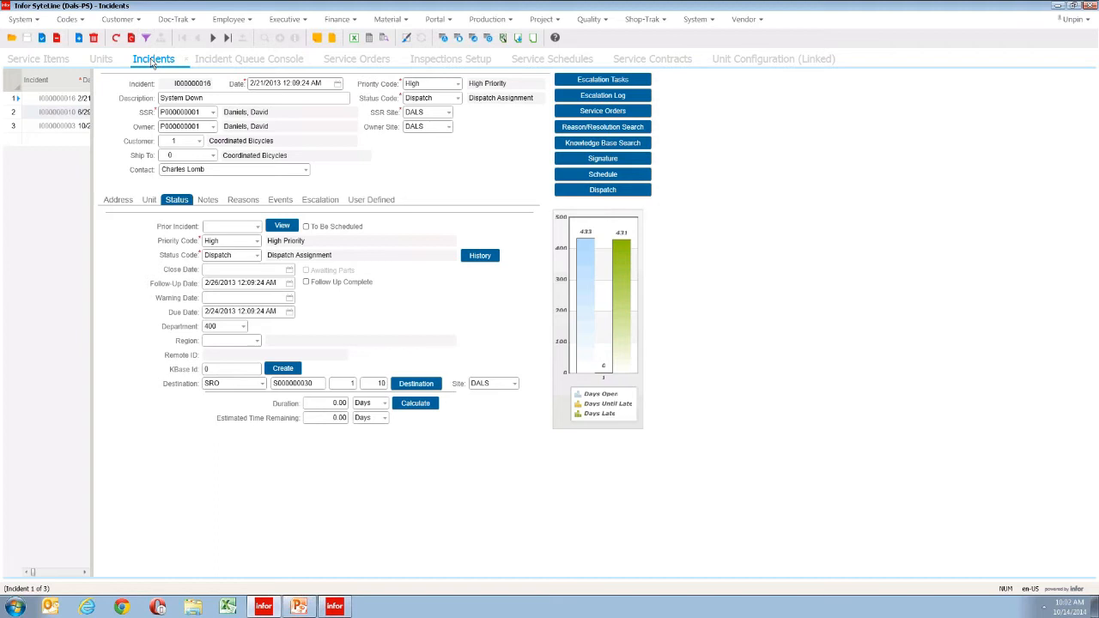
{"action": "left_click", "coordinate": [124, 202]}
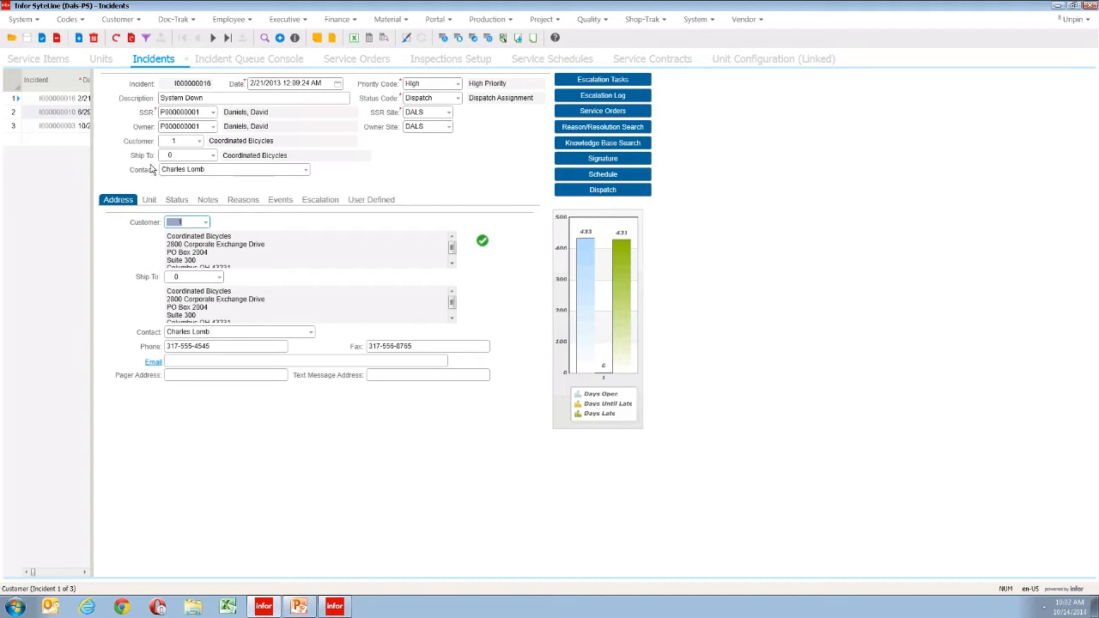
{"action": "left_click", "coordinate": [212, 116]}
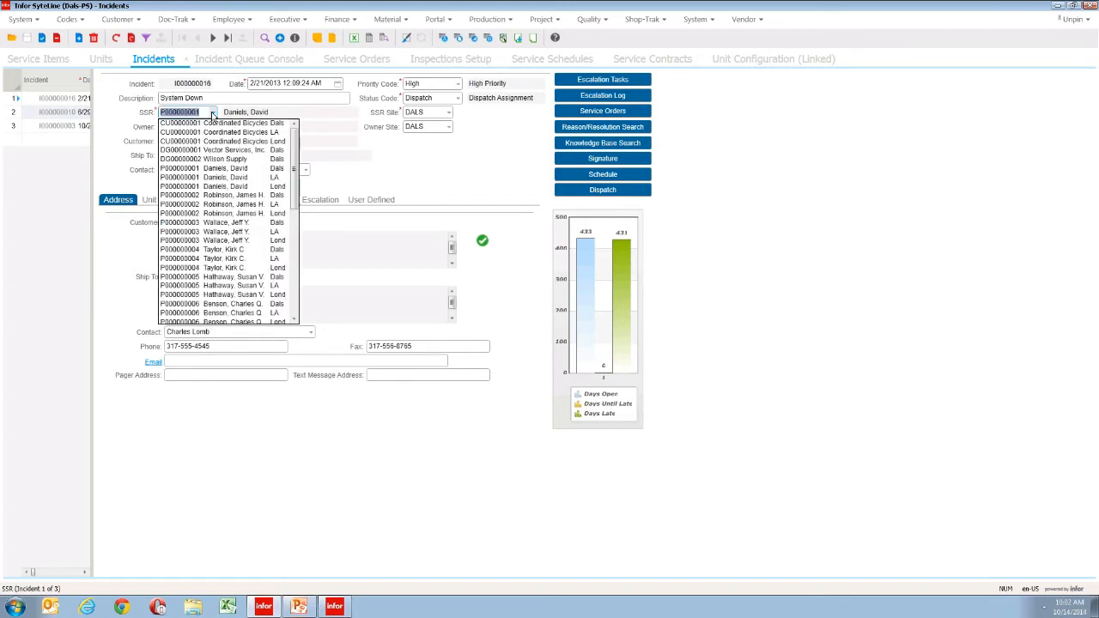
{"action": "left_click", "coordinate": [212, 116]}
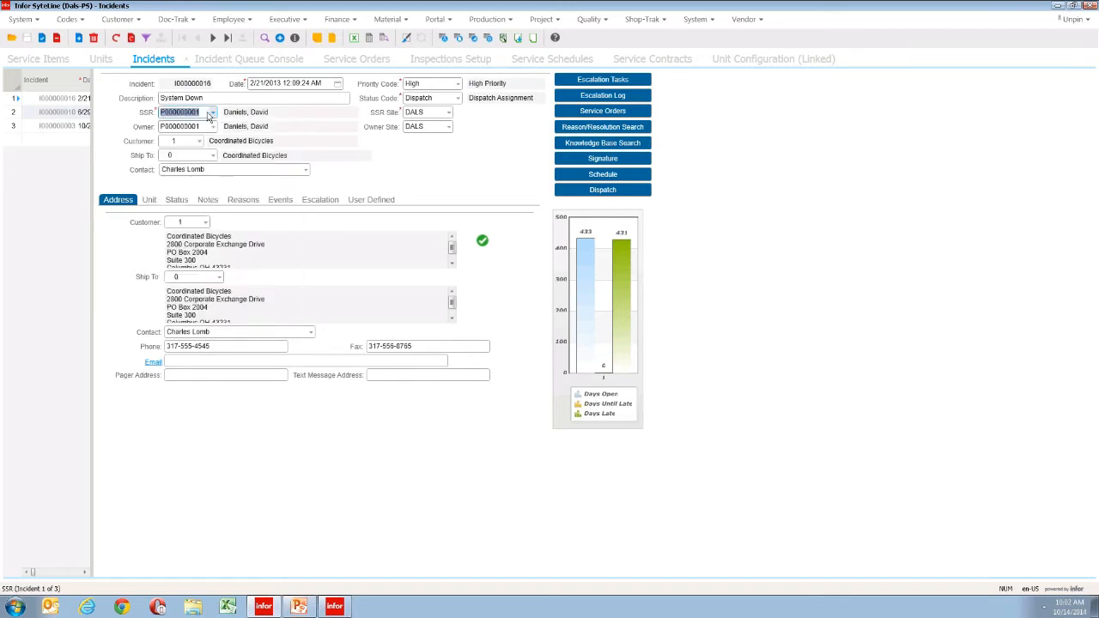
Examine the incident's unit, description, notes and reasons, including the list of selectable general reasons.
{"action": "left_click", "coordinate": [150, 200]}
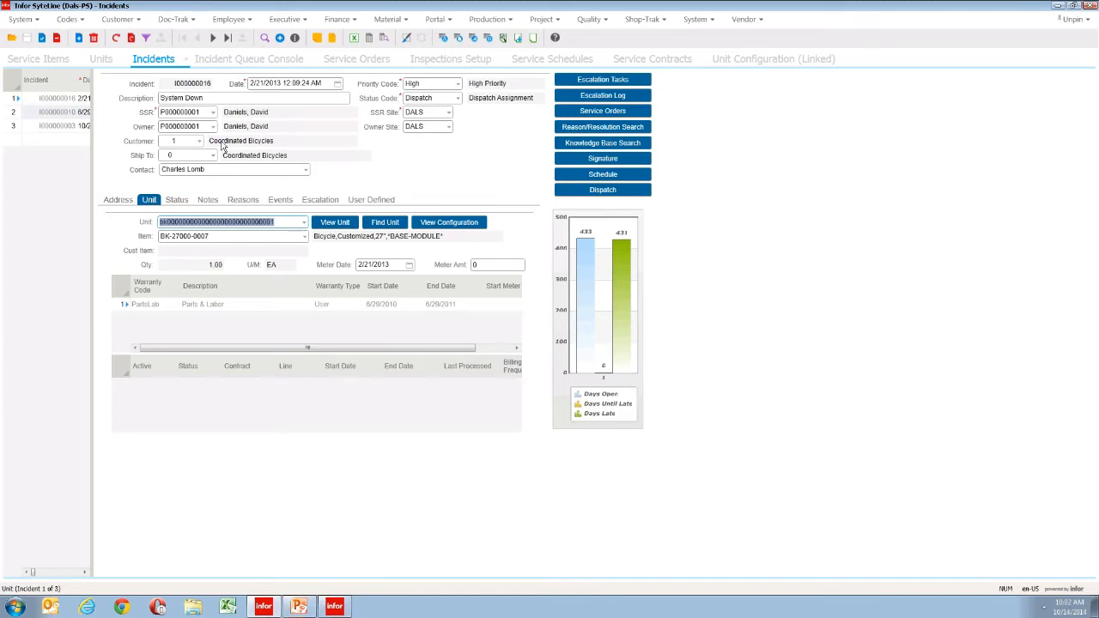
{"action": "left_click", "coordinate": [187, 98]}
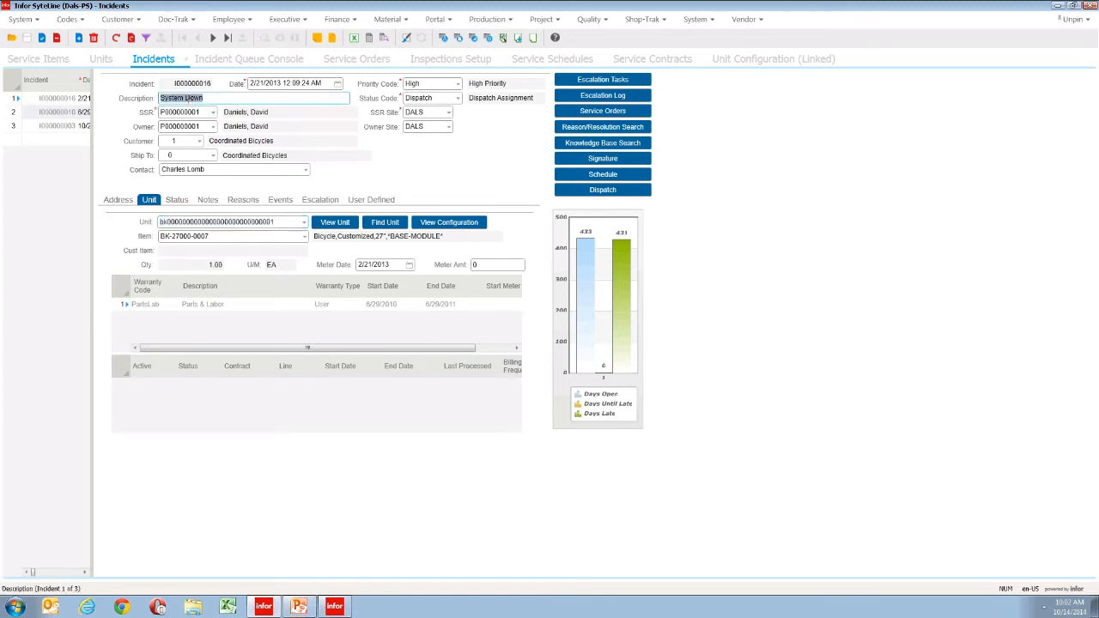
{"action": "left_click", "coordinate": [207, 200]}
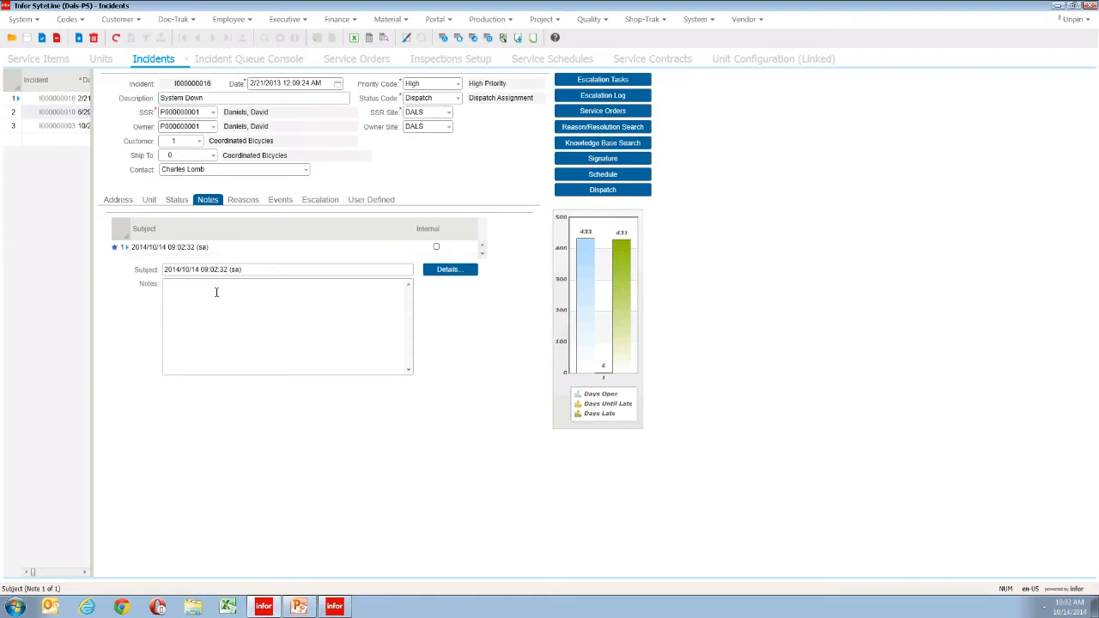
{"action": "left_click", "coordinate": [242, 200]}
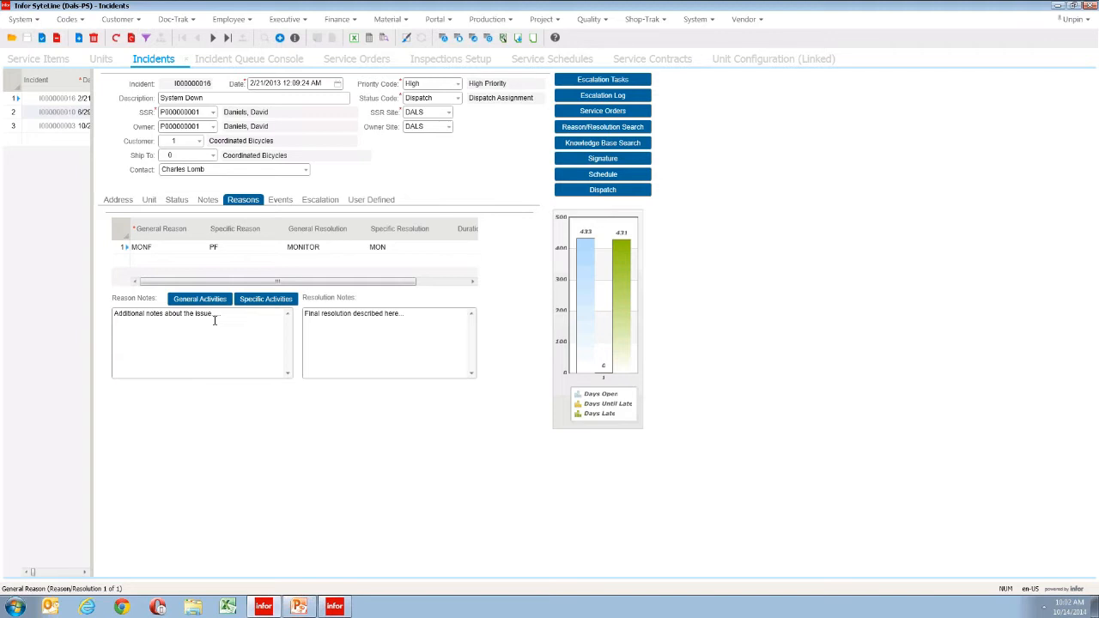
{"action": "left_click", "coordinate": [205, 247]}
{"action": "left_click", "coordinate": [203, 247]}
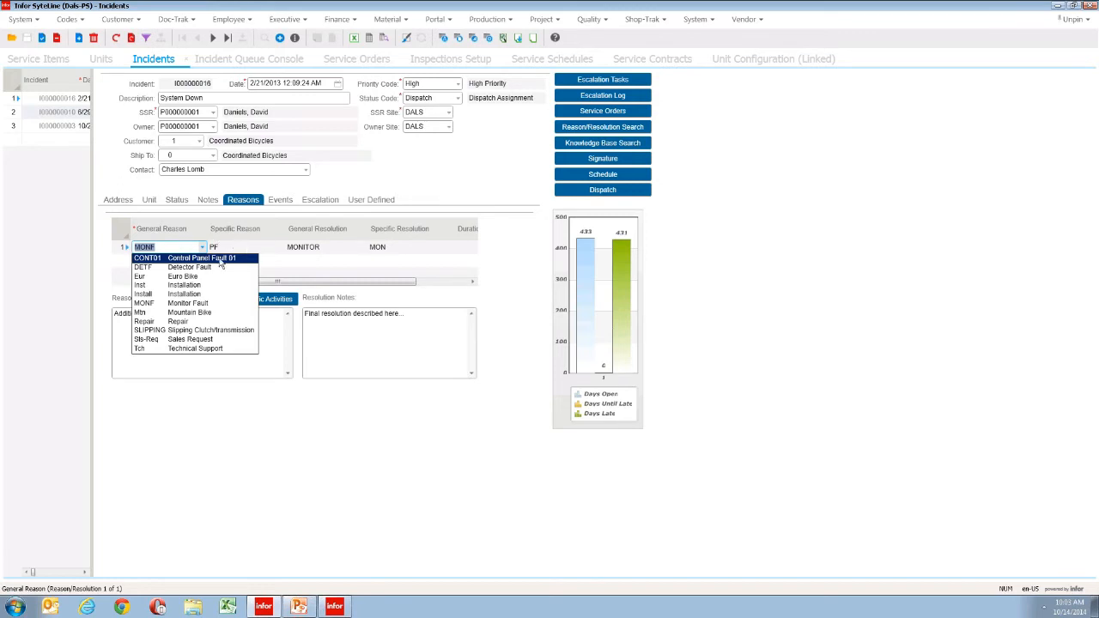
Examine the specific reasons selectable for the incident's MONF general reason.
{"action": "left_click", "coordinate": [258, 248]}
{"action": "left_click", "coordinate": [271, 247]}
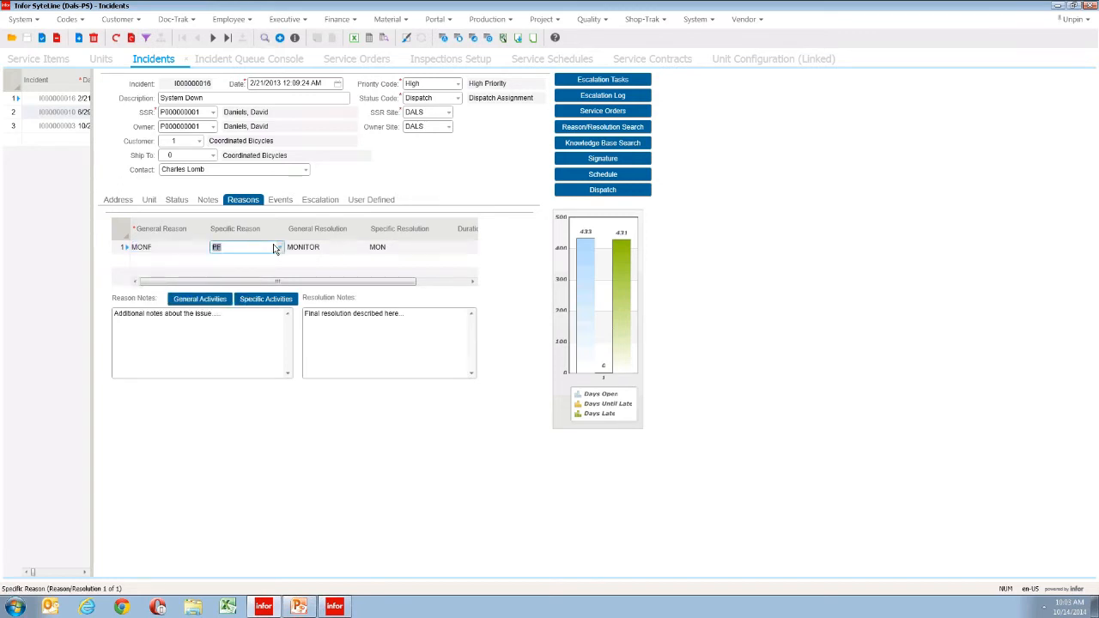
{"action": "left_click", "coordinate": [281, 250]}
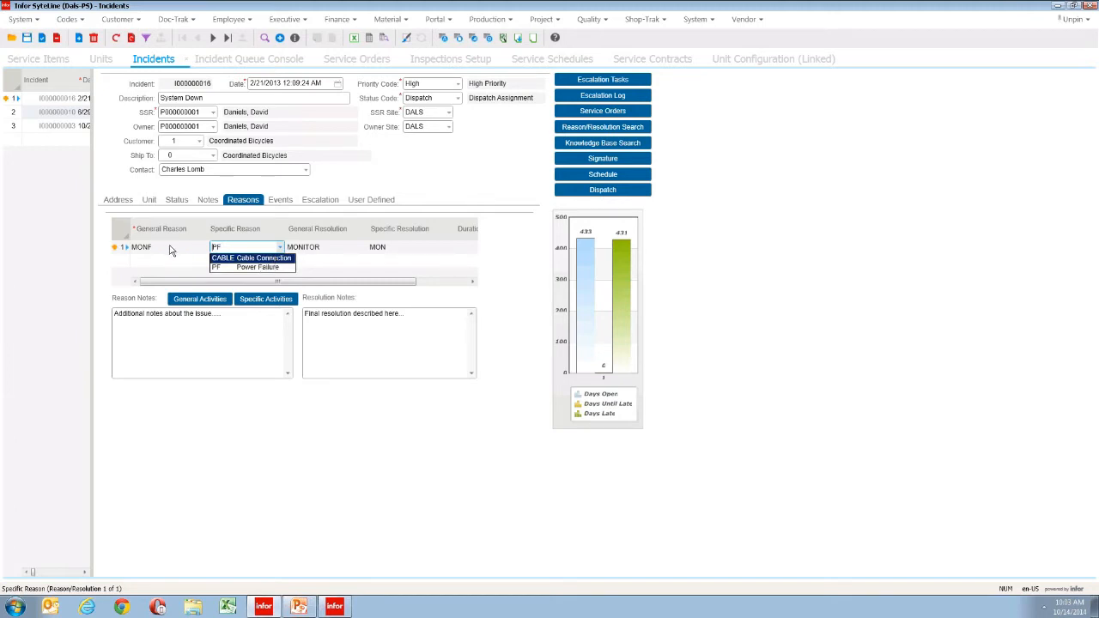
{"action": "left_click", "coordinate": [356, 269]}
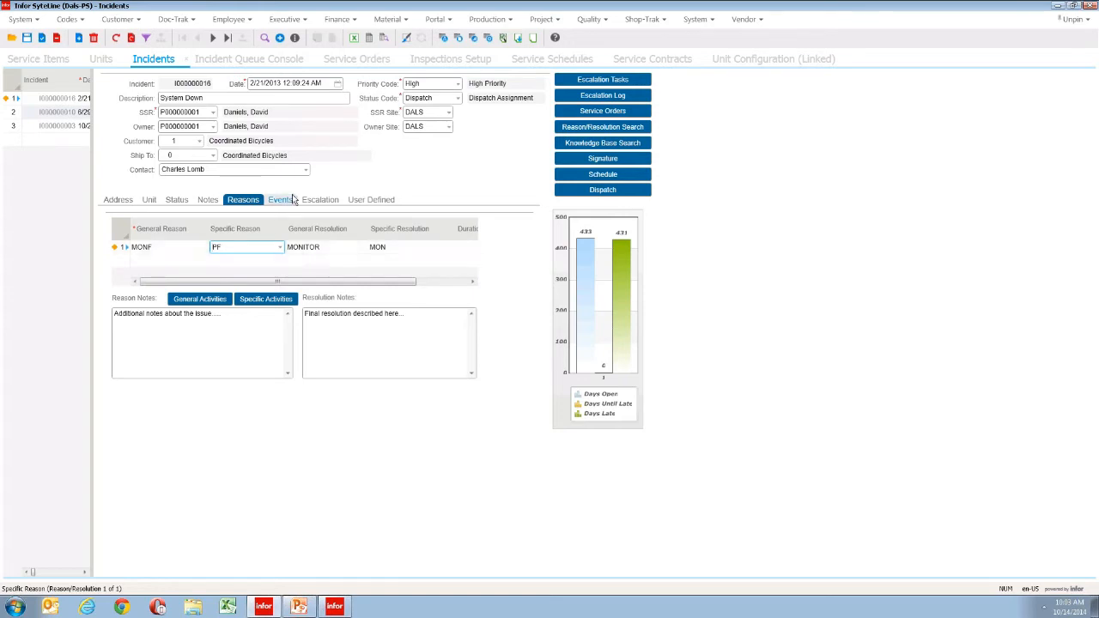
Review the incident's events, including the Email event's details, and its escalation information.
{"action": "left_click", "coordinate": [283, 206]}
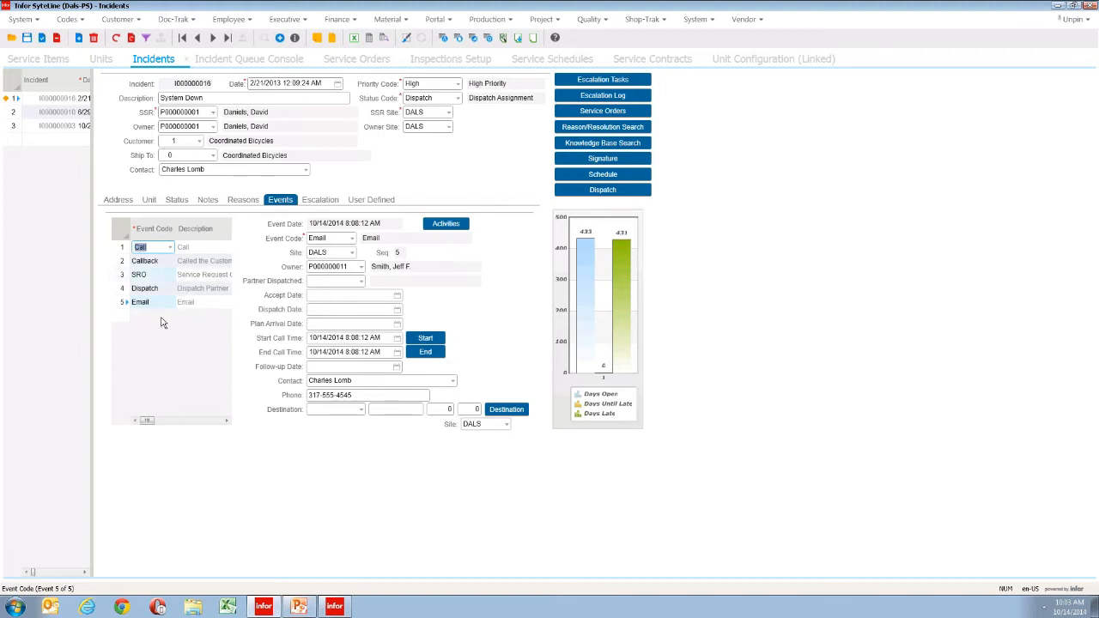
{"action": "left_click", "coordinate": [447, 228]}
{"action": "left_click", "coordinate": [320, 199]}
Examine the incident's status details and the destination types it can be linked to.
{"action": "left_click", "coordinate": [176, 199]}
{"action": "left_click", "coordinate": [261, 382]}
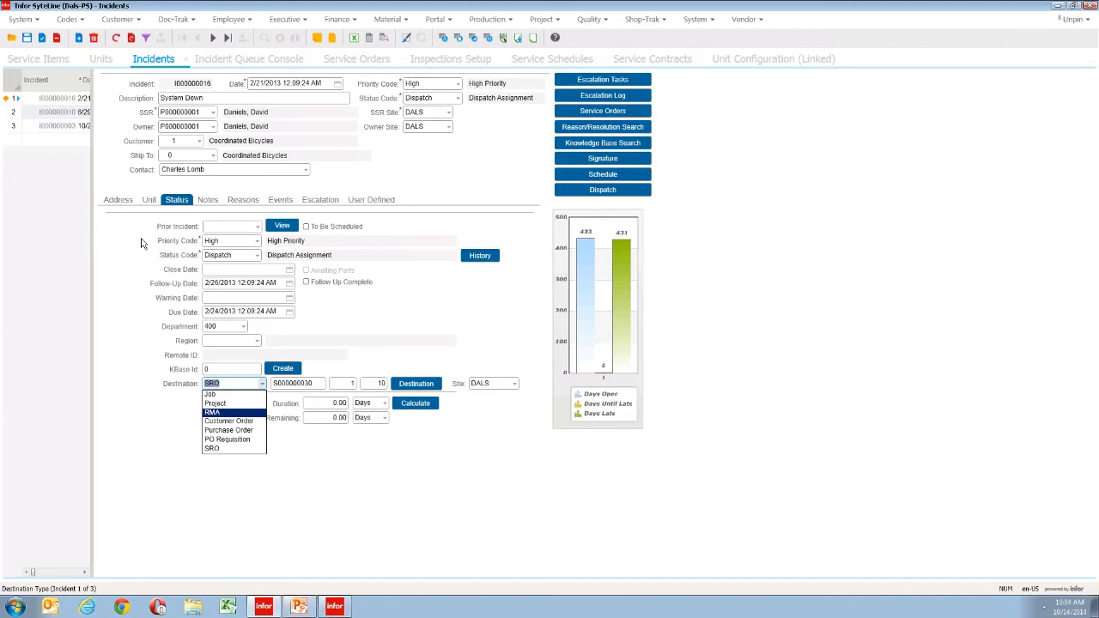
{"action": "left_click", "coordinate": [138, 222]}
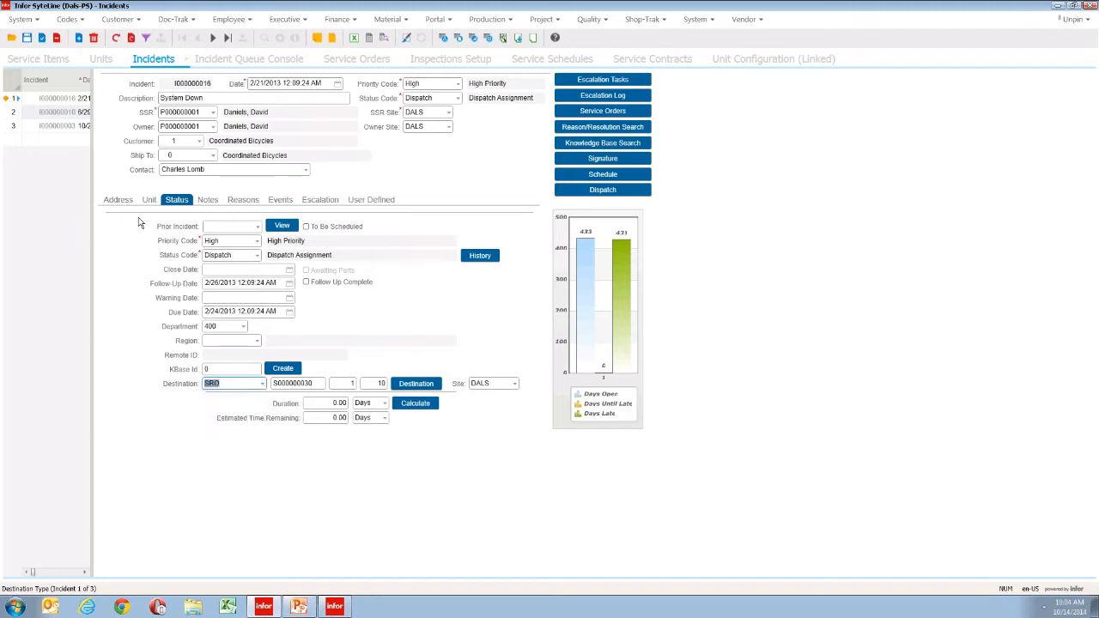
Search the knowledge base keywords for gear and open the first matching article.
{"action": "left_click", "coordinate": [602, 112]}
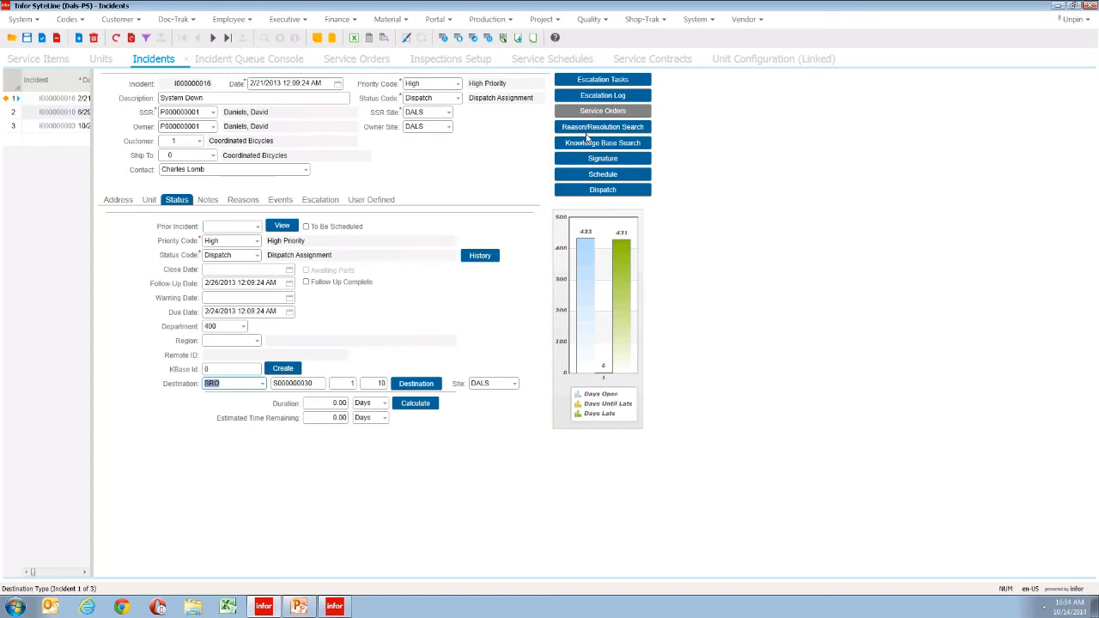
{"action": "left_click", "coordinate": [587, 141]}
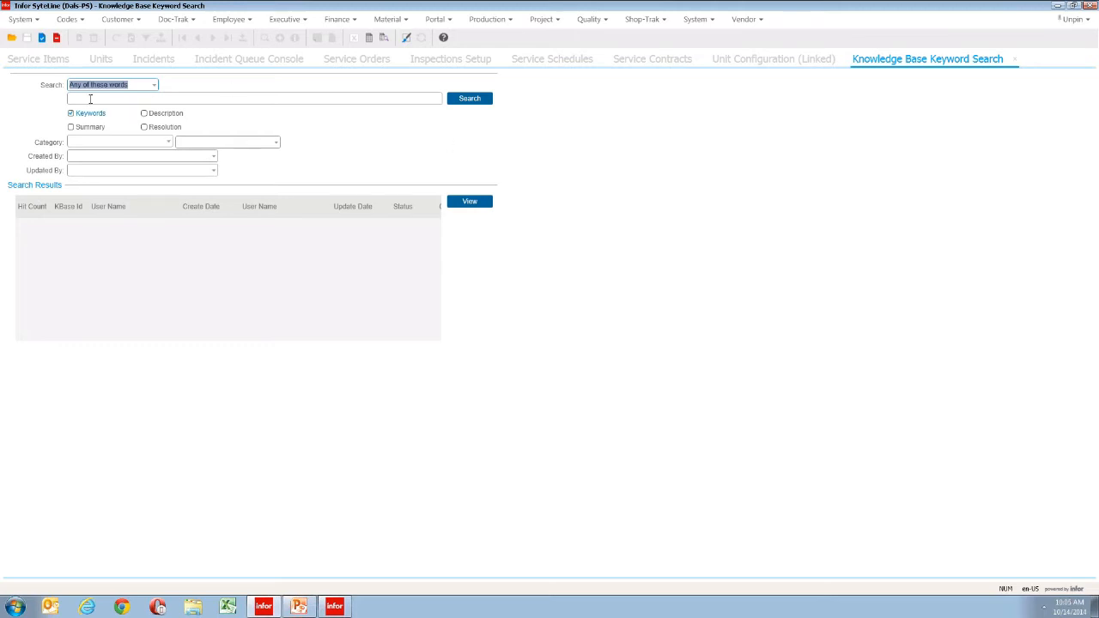
{"action": "type", "text": "gear"}
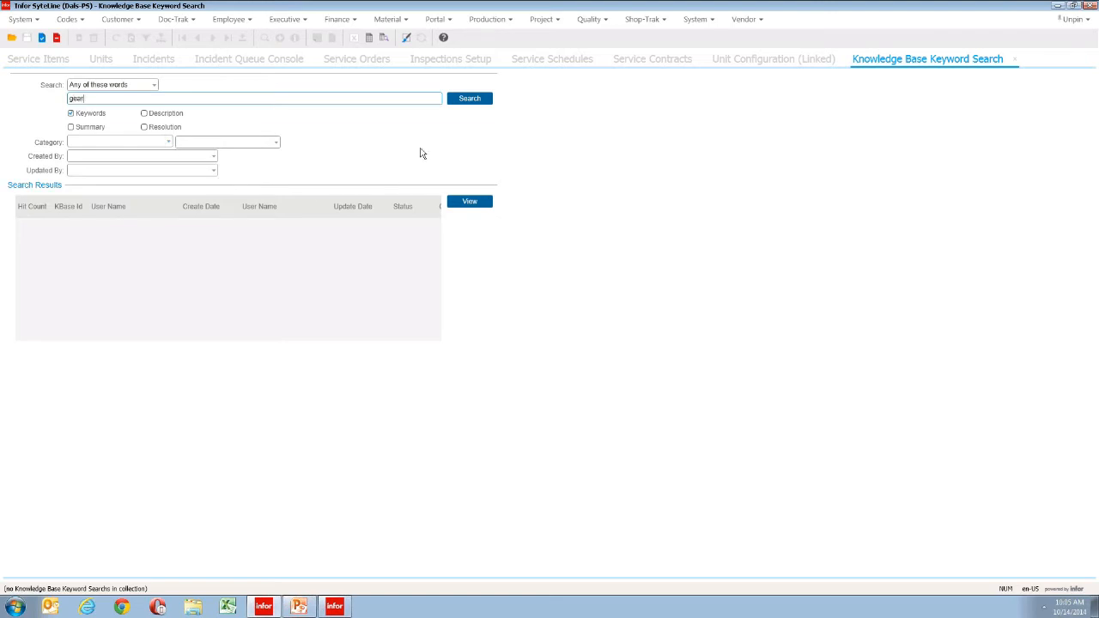
{"action": "left_click", "coordinate": [471, 100]}
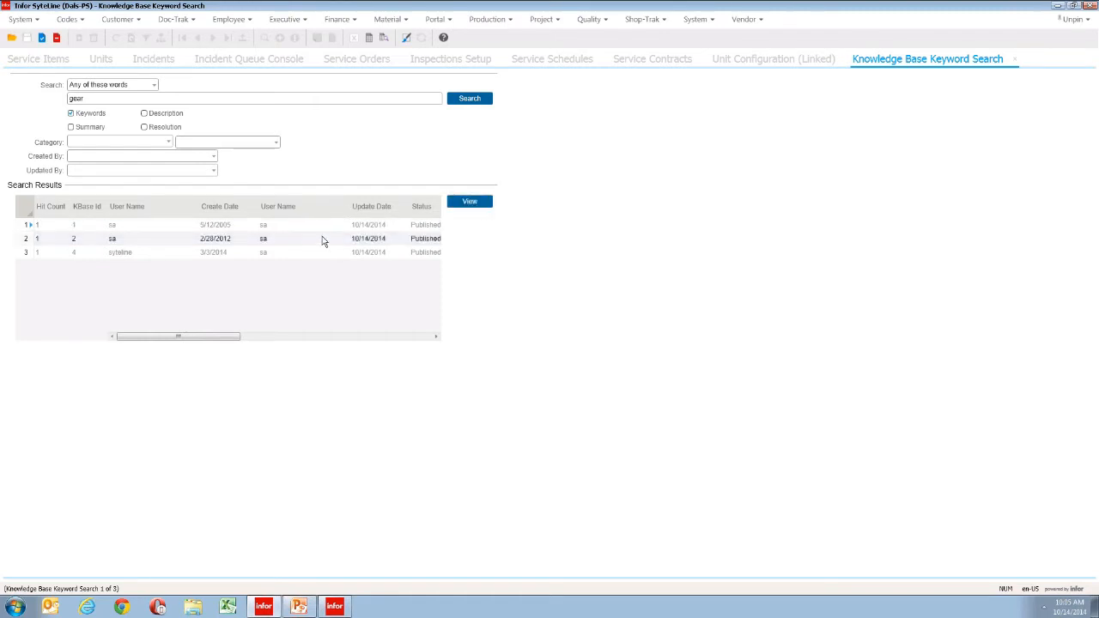
{"action": "left_click", "coordinate": [469, 203]}
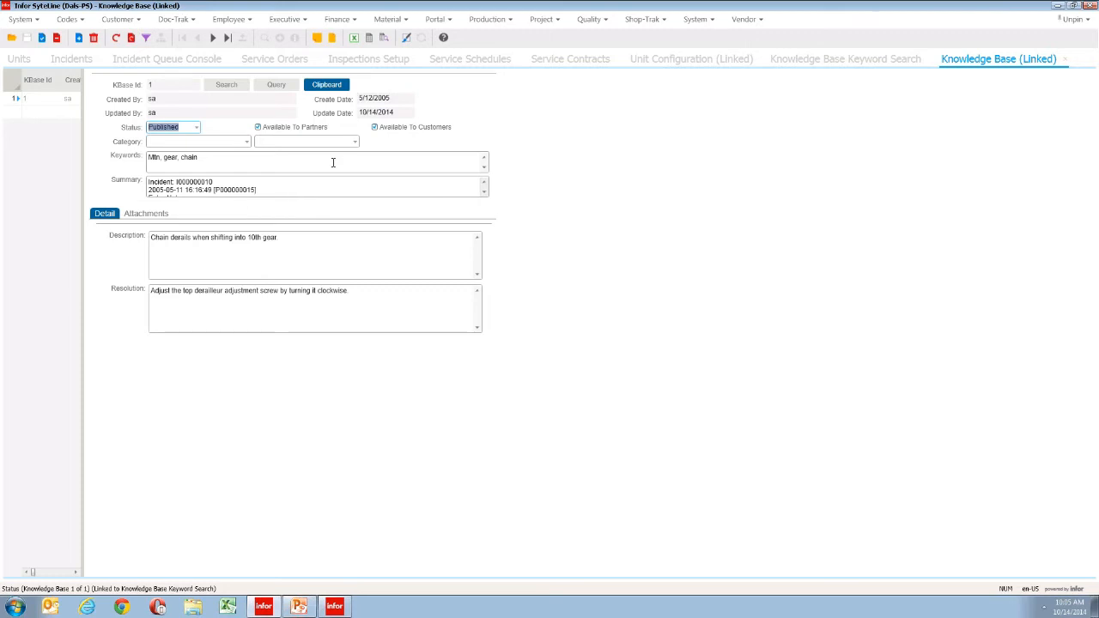
View the article's attachments, and close both knowledge base forms to return to the incident.
{"action": "left_click", "coordinate": [144, 215]}
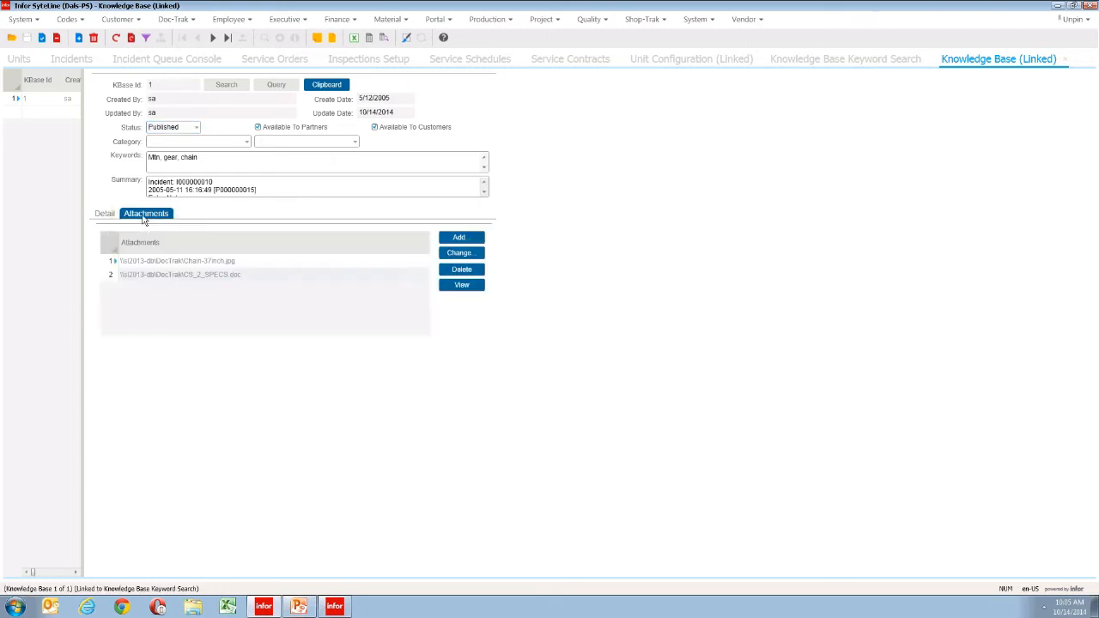
{"action": "left_click", "coordinate": [356, 263]}
{"action": "left_click", "coordinate": [1063, 60]}
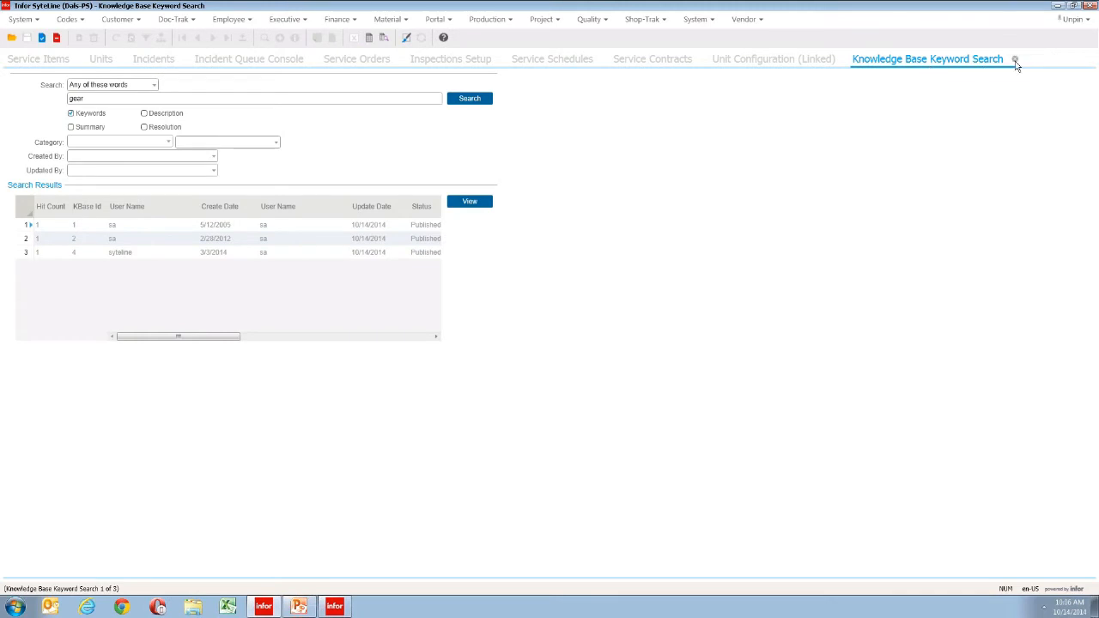
{"action": "left_click", "coordinate": [1015, 59]}
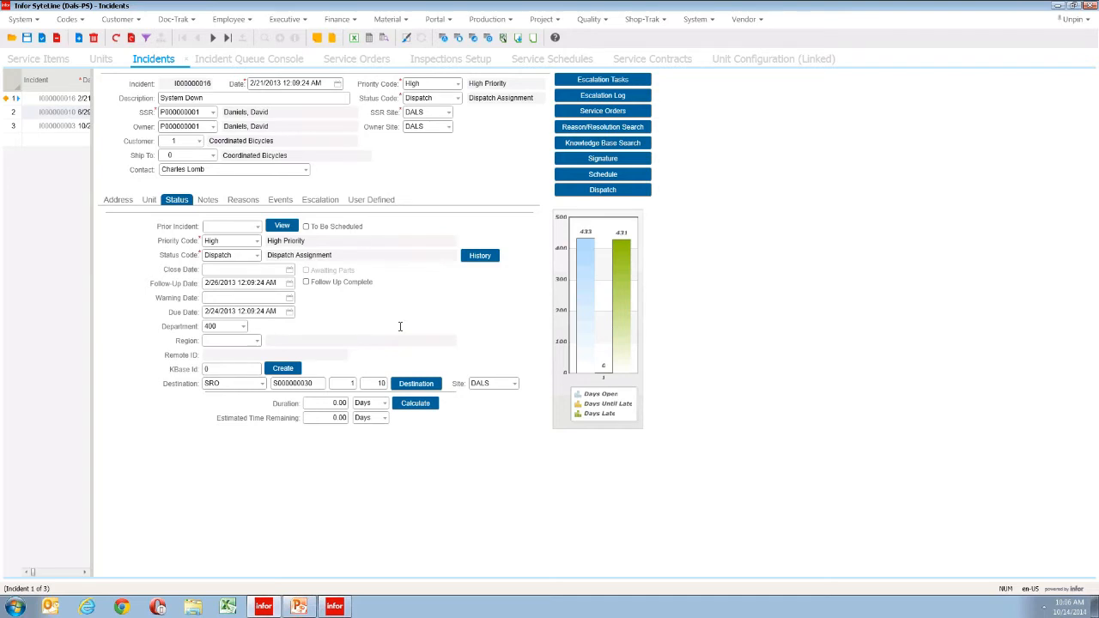
Open the Incident Queue Console and examine the queued Brake Problem and System Down incidents with their notes, reasons and events.
{"action": "left_click", "coordinate": [249, 61]}
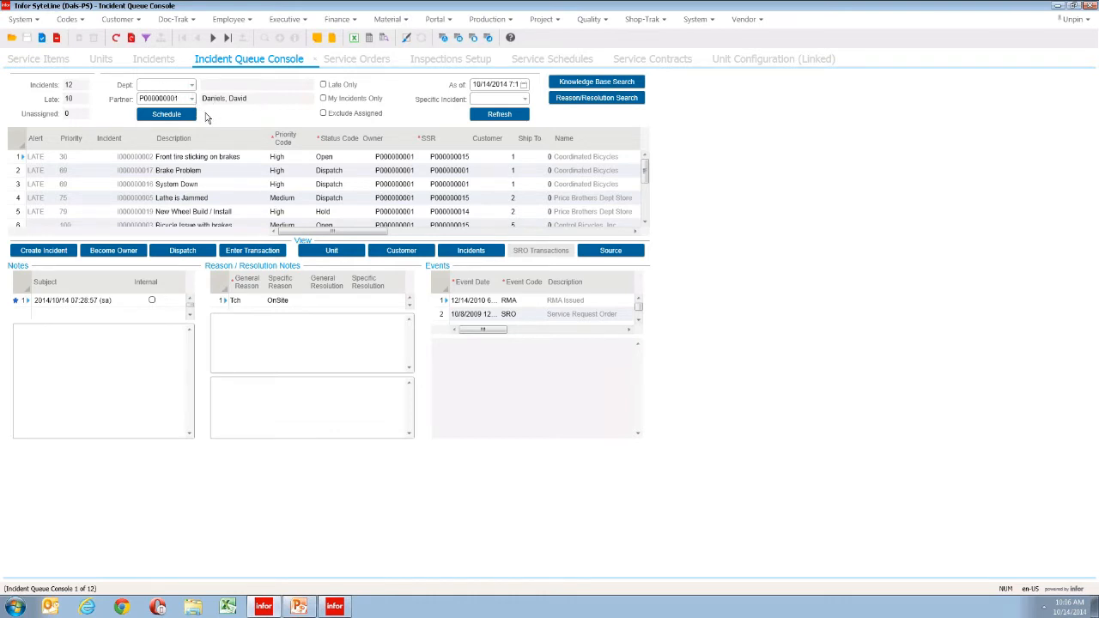
{"action": "left_click", "coordinate": [47, 253]}
{"action": "left_click", "coordinate": [15, 171]}
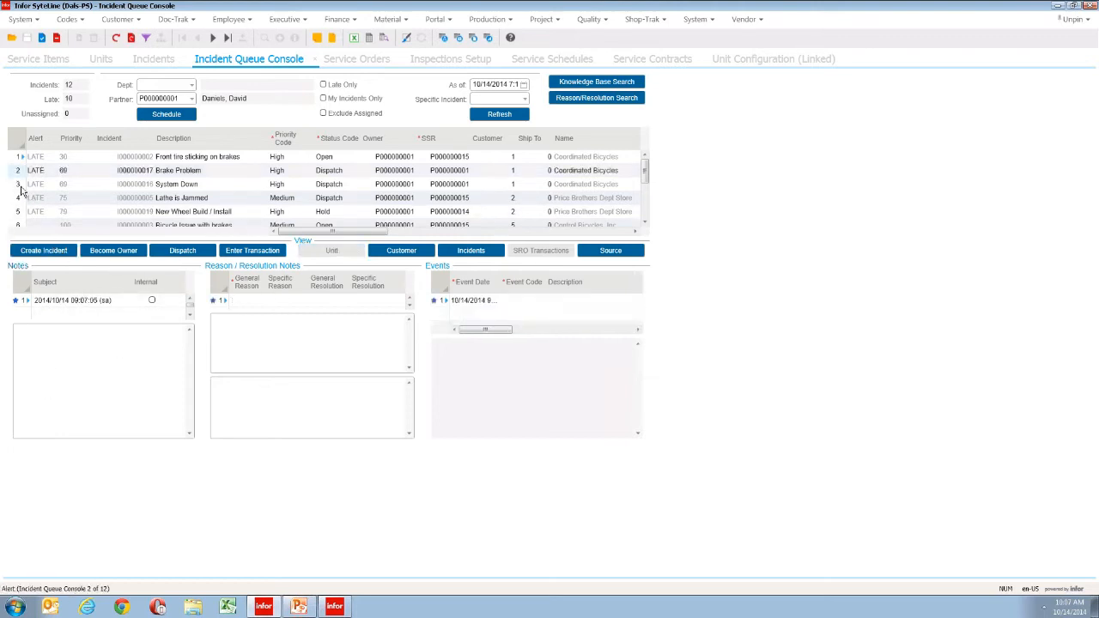
{"action": "key", "text": "Down"}
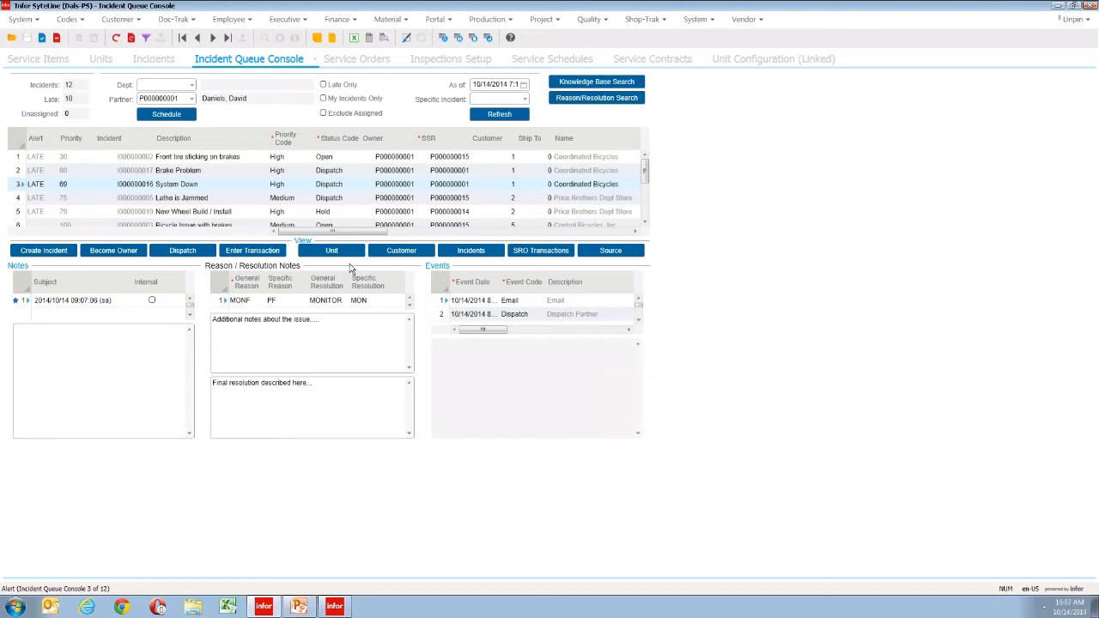
Open the System Down service order, examine the SRO templates offered by Quick Create, and leave the utility without creating anything.
{"action": "left_click", "coordinate": [367, 61]}
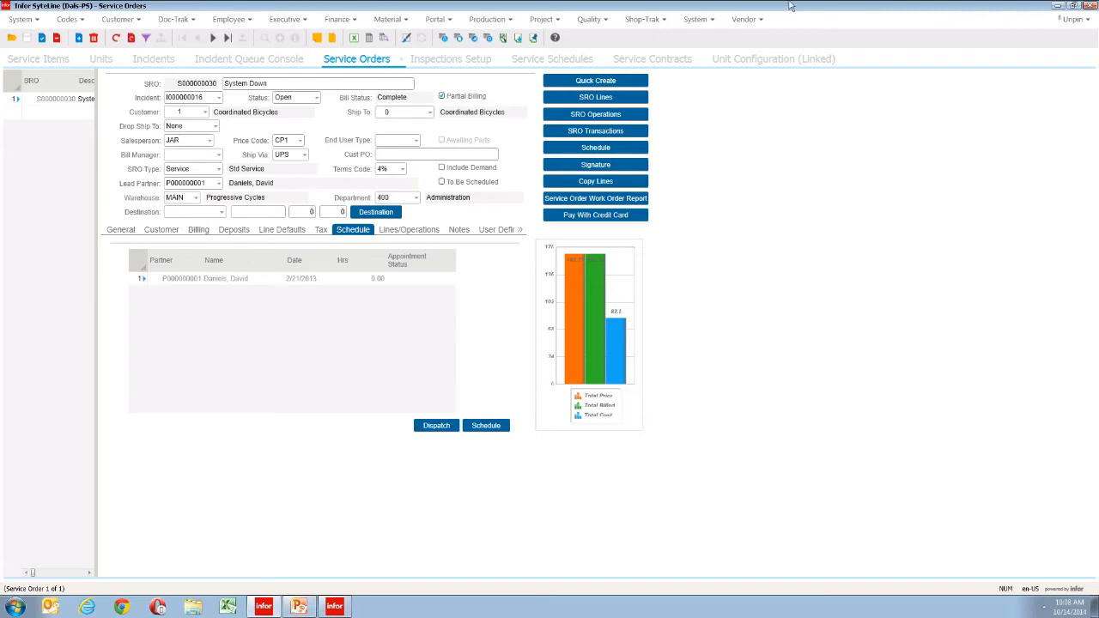
{"action": "left_click", "coordinate": [597, 85]}
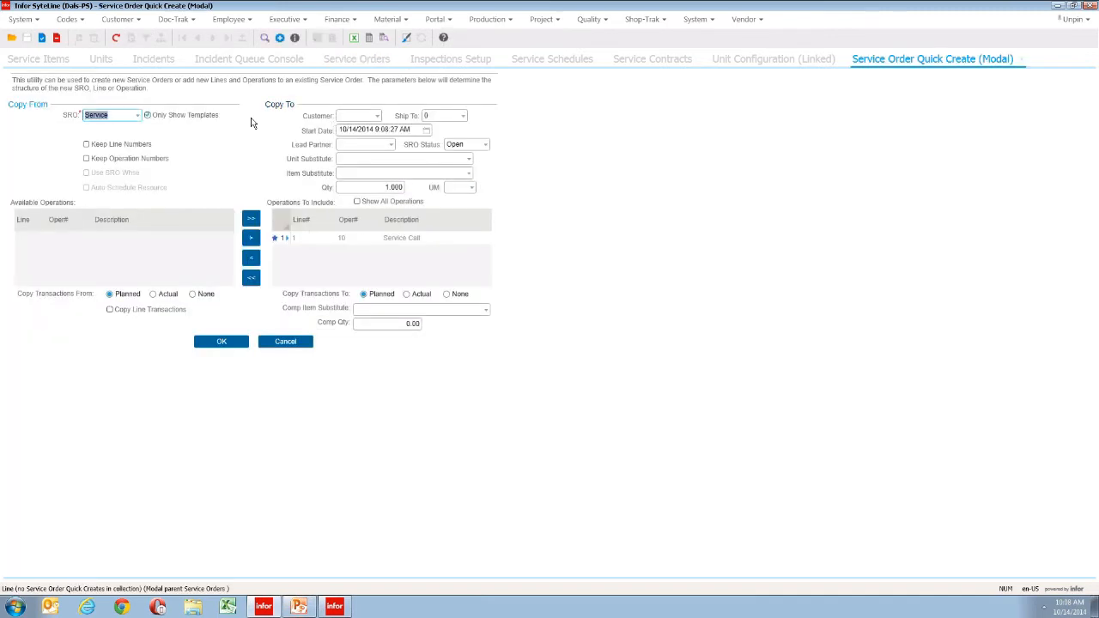
{"action": "left_click", "coordinate": [138, 115]}
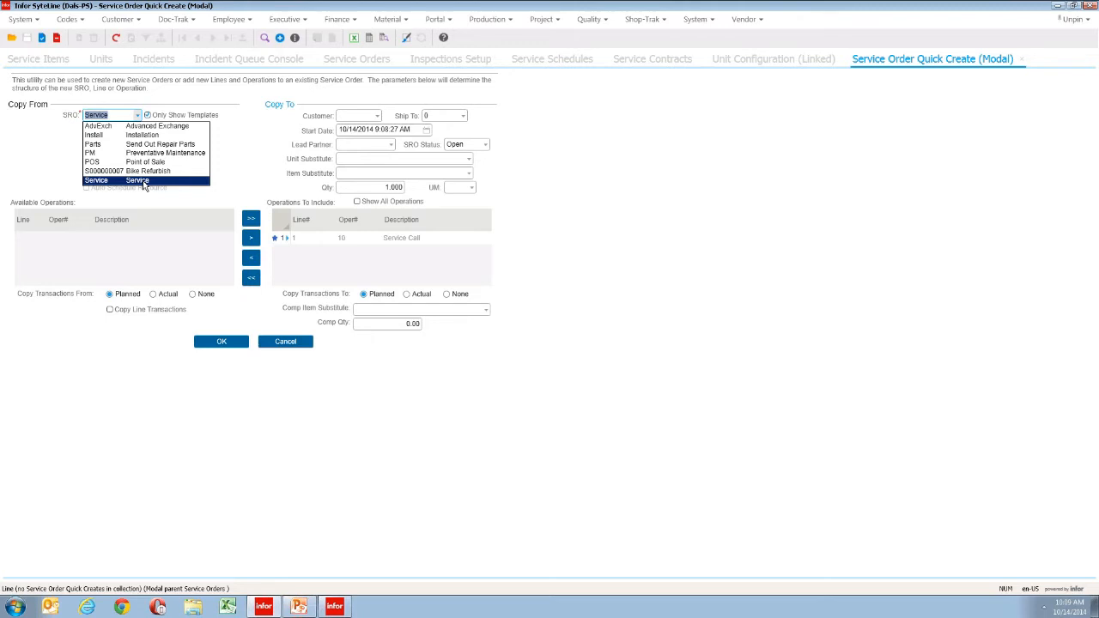
{"action": "left_click", "coordinate": [236, 181]}
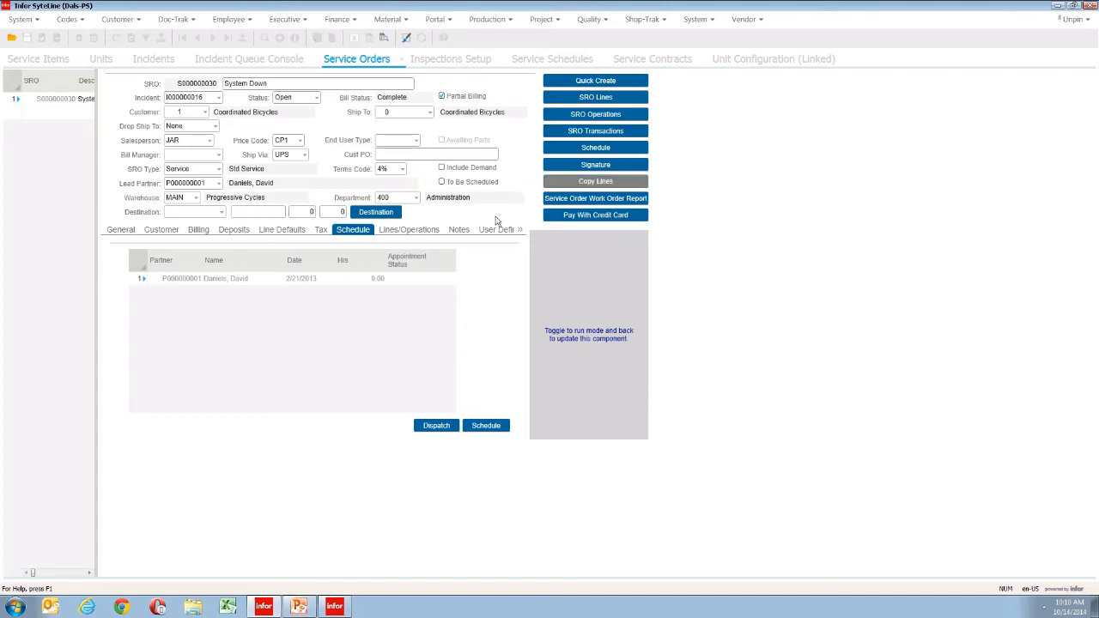
Review the service order's general, customer, lines/operations and billing details, and close the Inspections Setup form.
{"action": "left_click", "coordinate": [132, 232]}
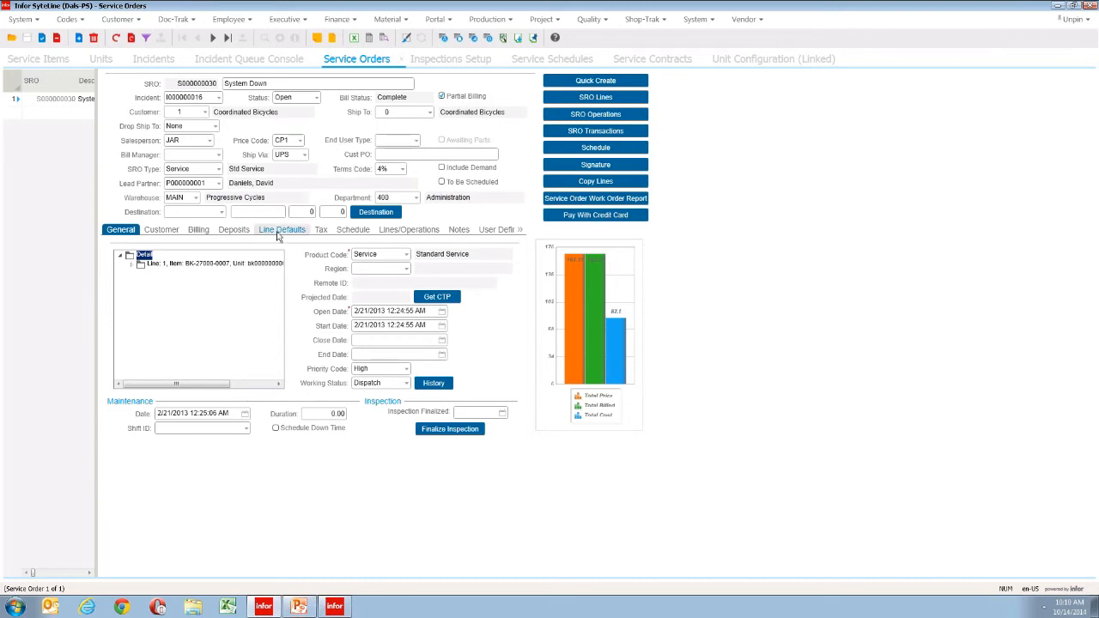
{"action": "left_click", "coordinate": [162, 230]}
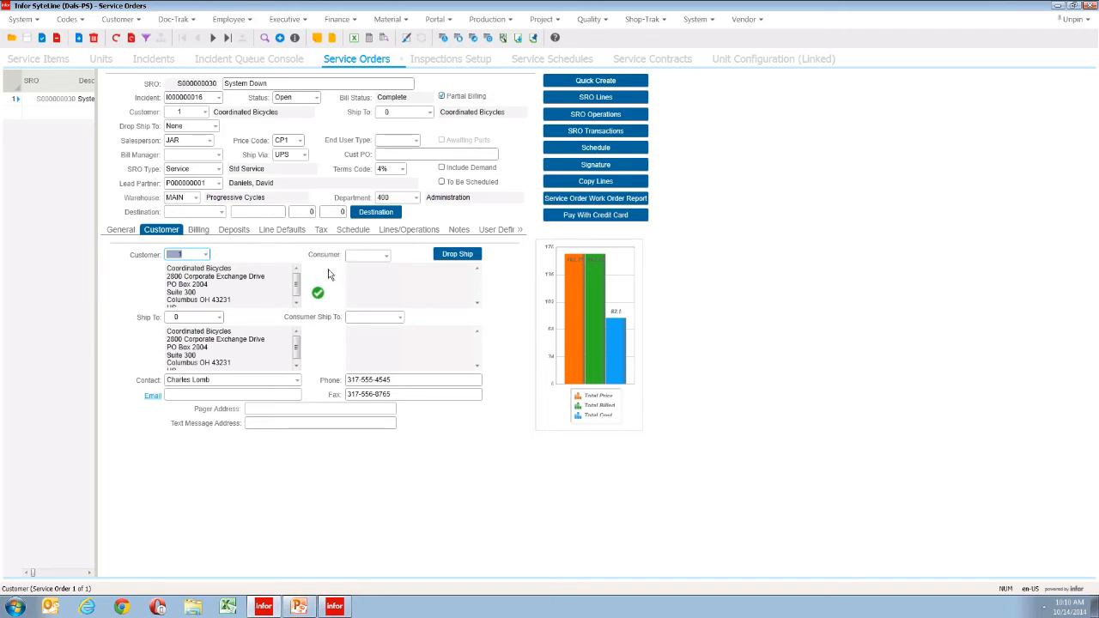
{"action": "left_click", "coordinate": [401, 234]}
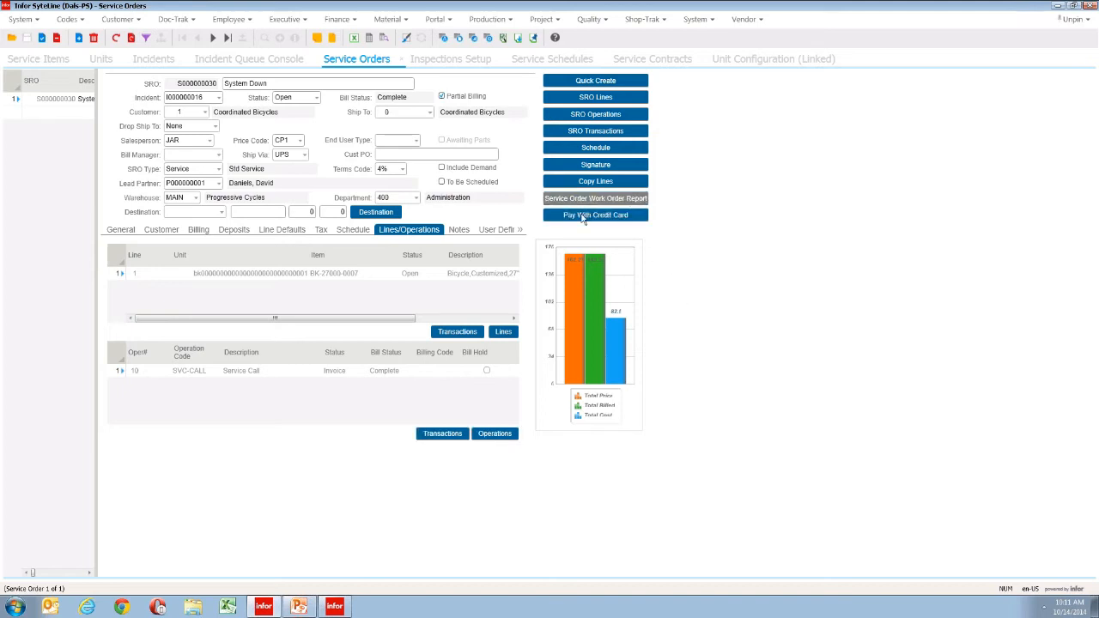
{"action": "left_click", "coordinate": [203, 236]}
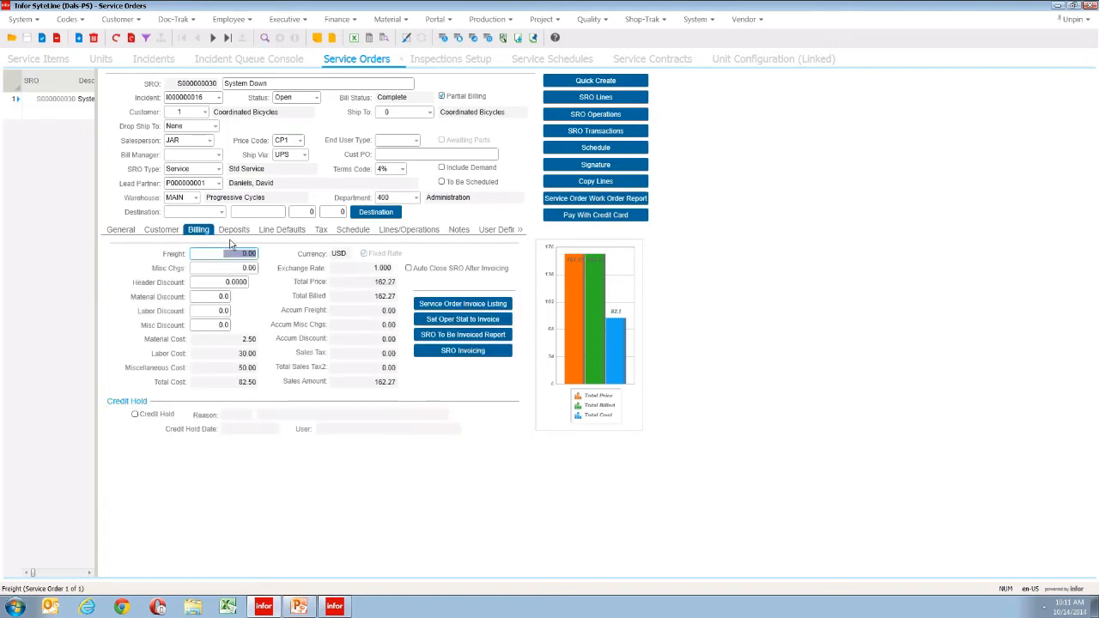
{"action": "left_click", "coordinate": [436, 64]}
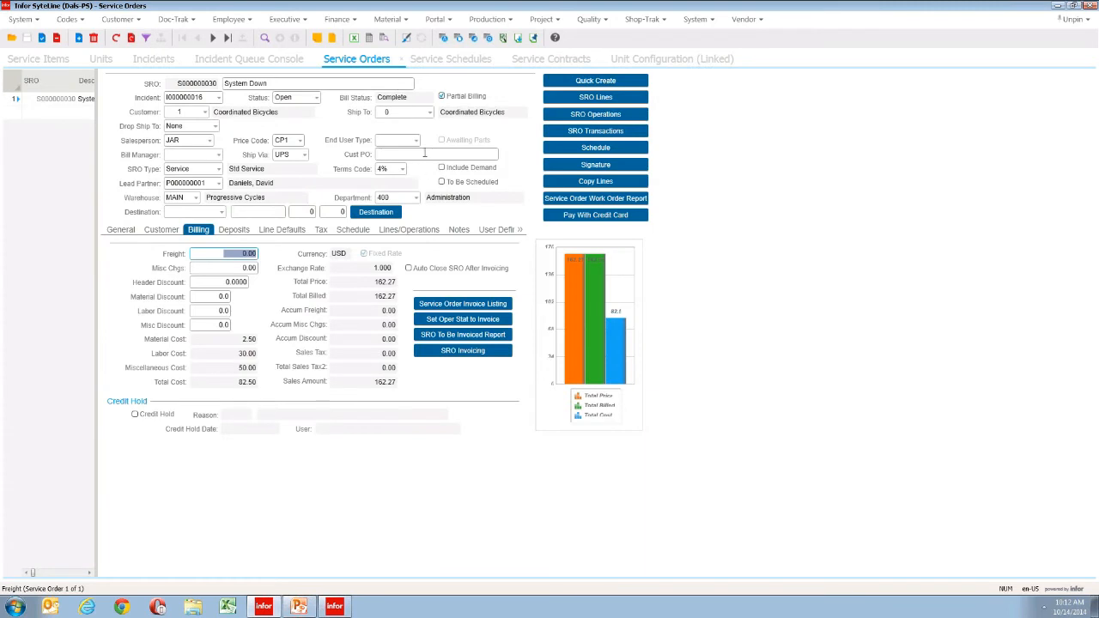
Open the service order's transactions, start a second material line, and examine the selectable transaction types while keeping Inventory Issue.
{"action": "left_click", "coordinate": [589, 133]}
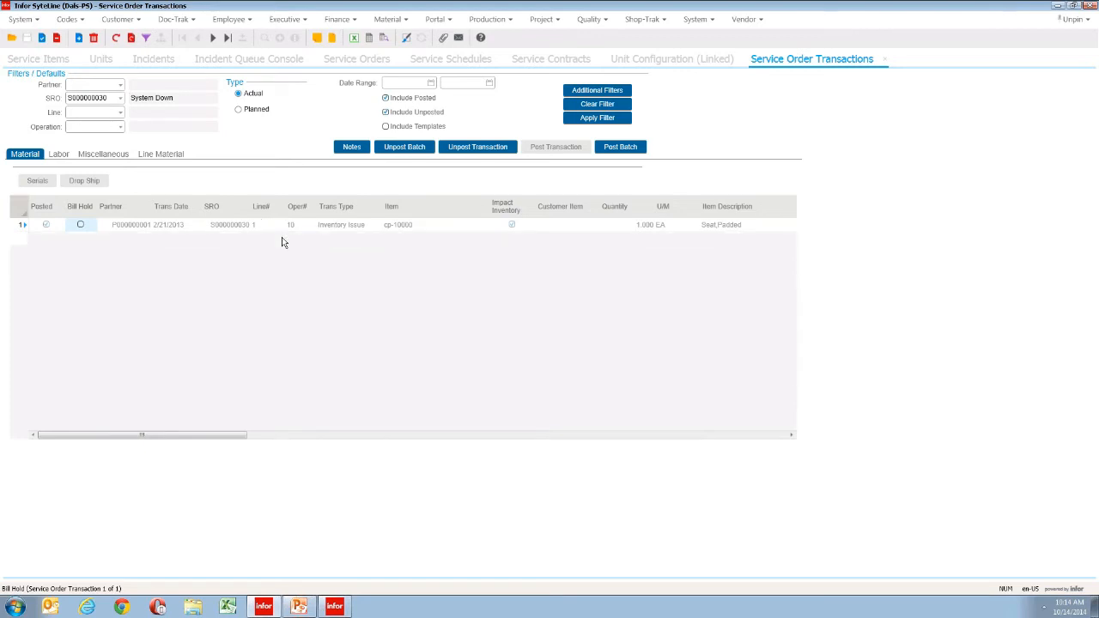
{"action": "left_click", "coordinate": [323, 234]}
{"action": "left_click", "coordinate": [374, 239]}
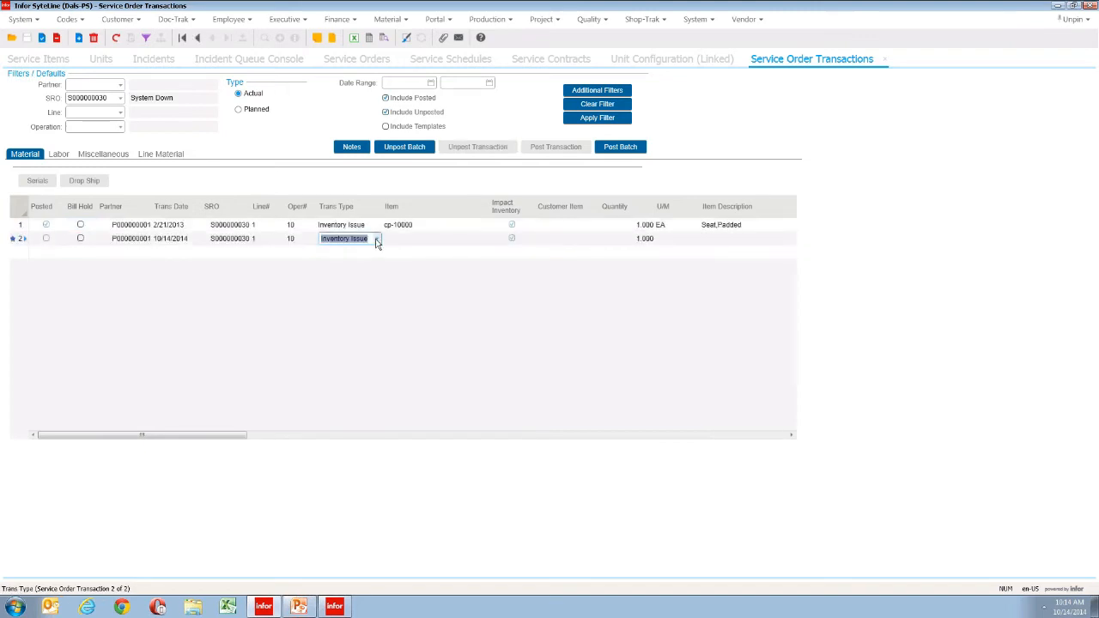
{"action": "left_click", "coordinate": [376, 239]}
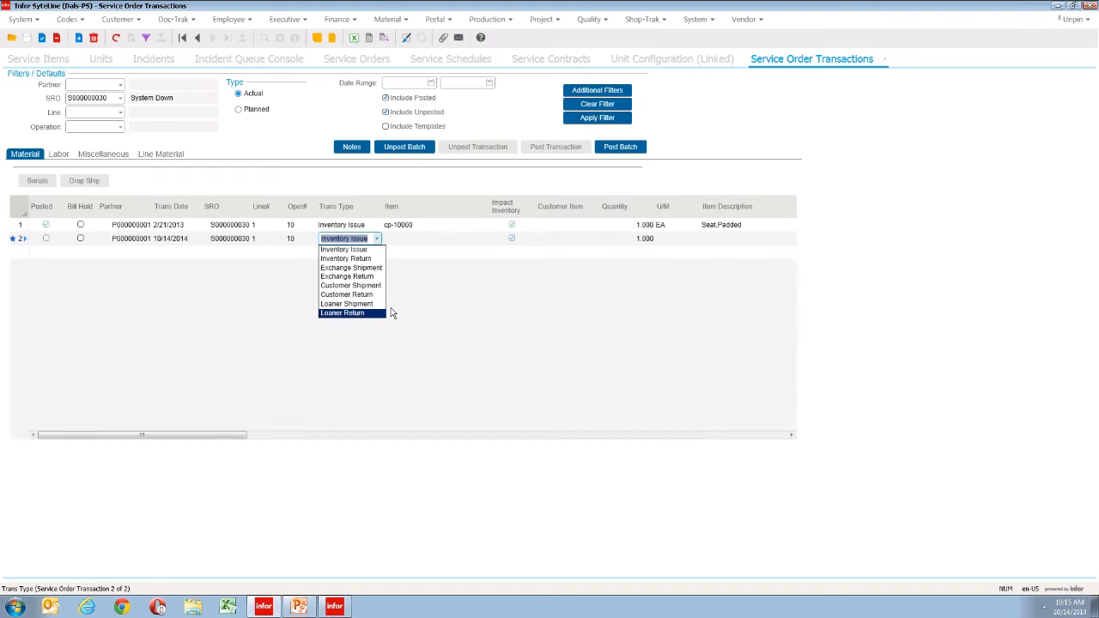
{"action": "left_click", "coordinate": [390, 308]}
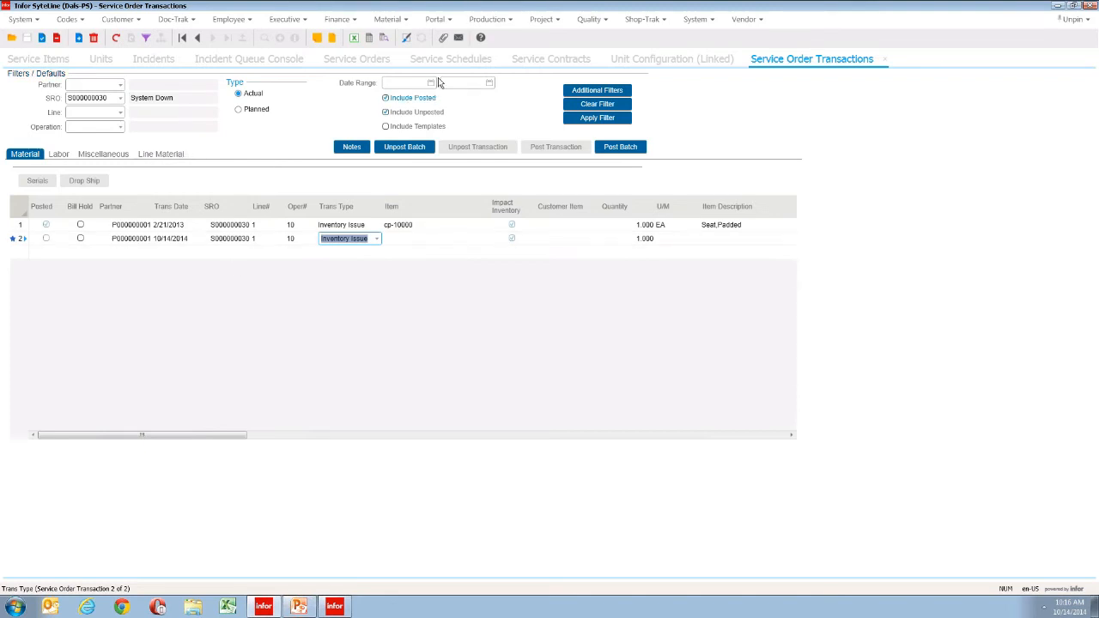
Revisit the service order's billing details, and review its miscellaneous and labor transactions.
{"action": "left_click", "coordinate": [378, 61]}
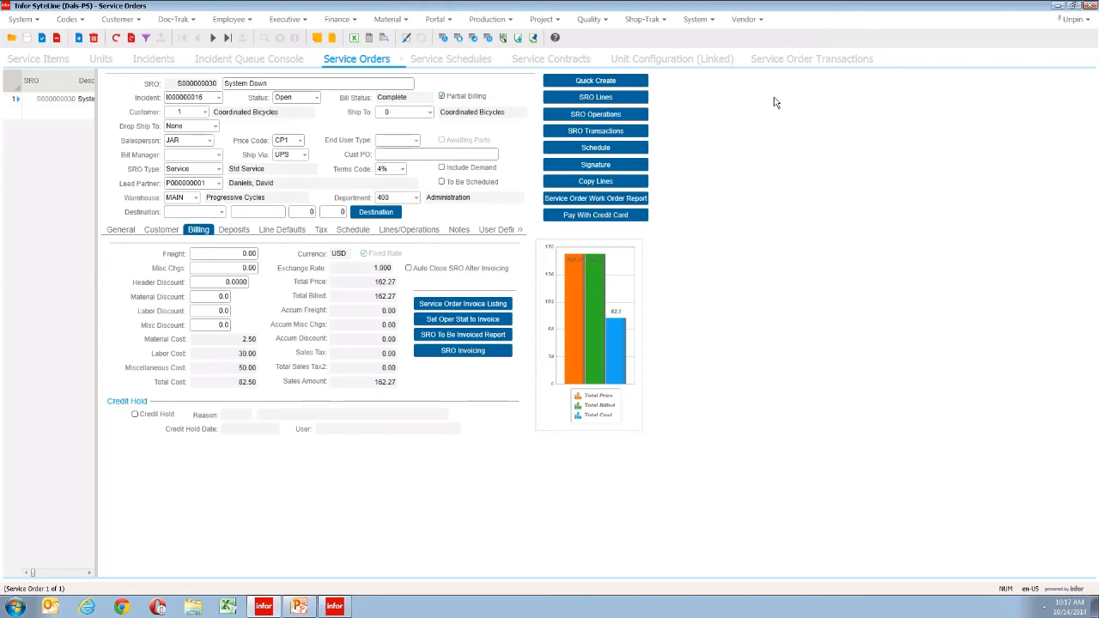
{"action": "left_click", "coordinate": [812, 57]}
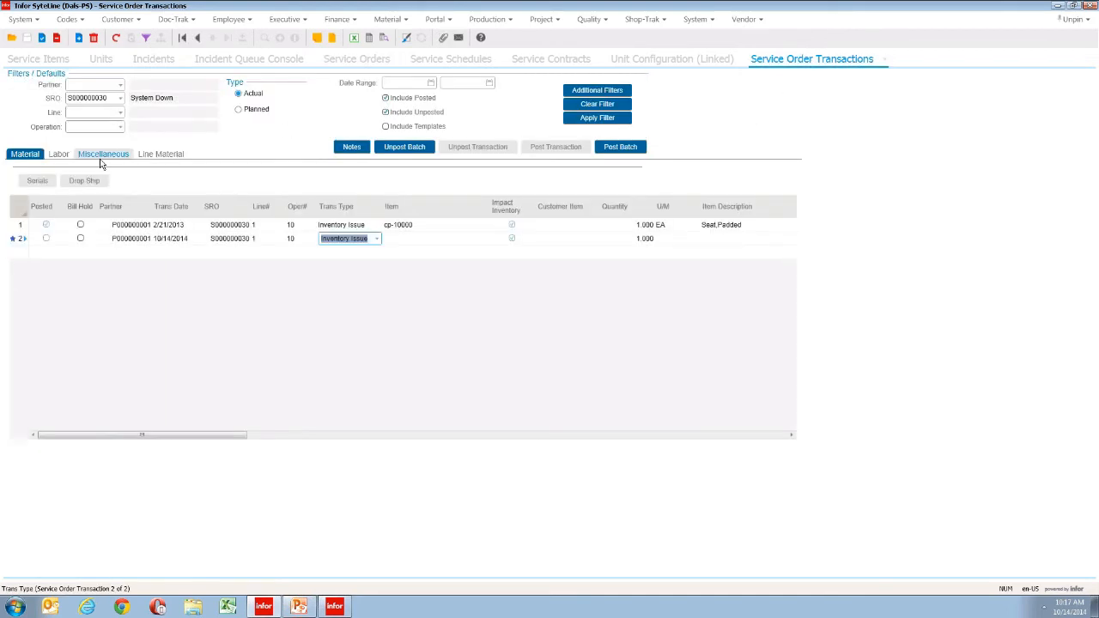
{"action": "left_click", "coordinate": [93, 158]}
{"action": "left_click", "coordinate": [62, 156]}
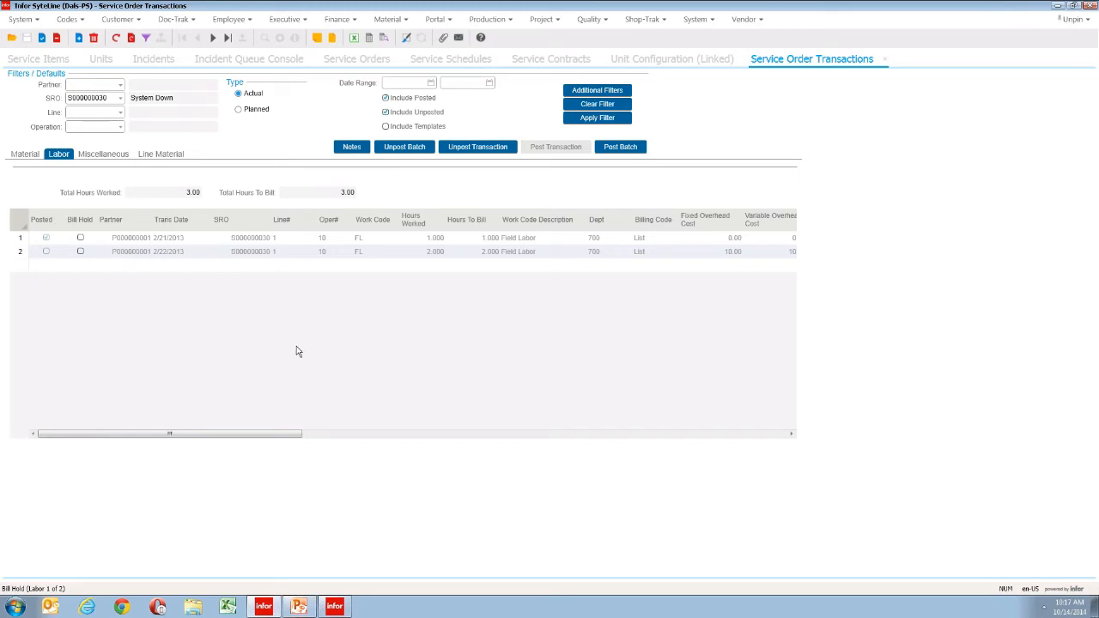
Examine the list of work codes selectable for the second labor transaction.
{"action": "left_click", "coordinate": [389, 251]}
{"action": "left_click", "coordinate": [394, 252]}
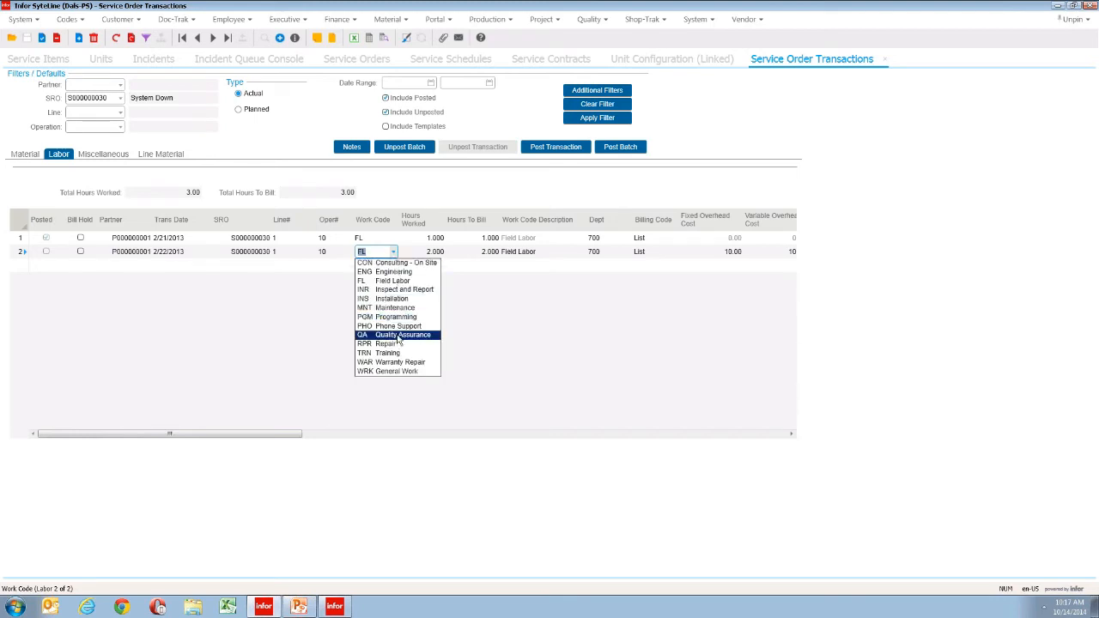
{"action": "key", "text": "Up"}
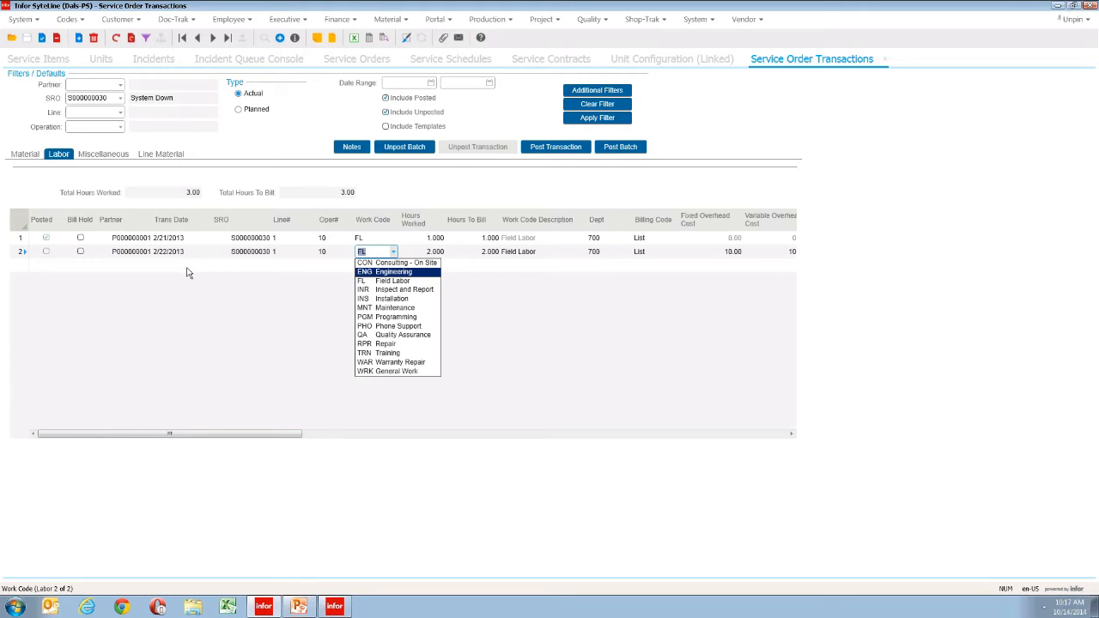
Examine the miscellaneous codes selectable for the service order's second miscellaneous transaction, keeping Car Rental.
{"action": "left_click", "coordinate": [244, 306]}
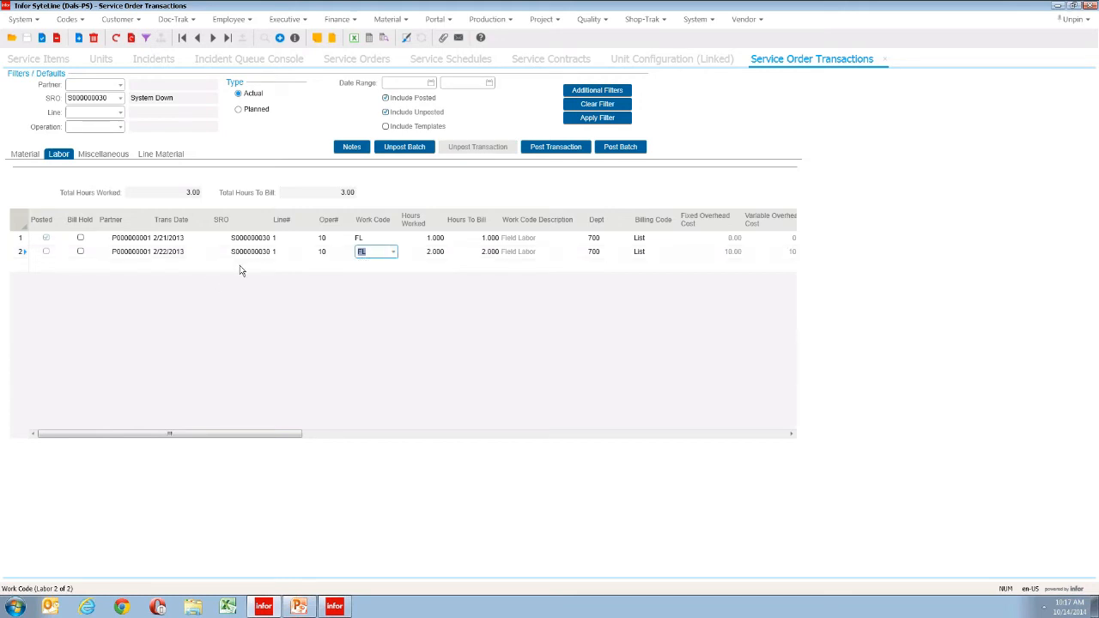
{"action": "left_click", "coordinate": [103, 153]}
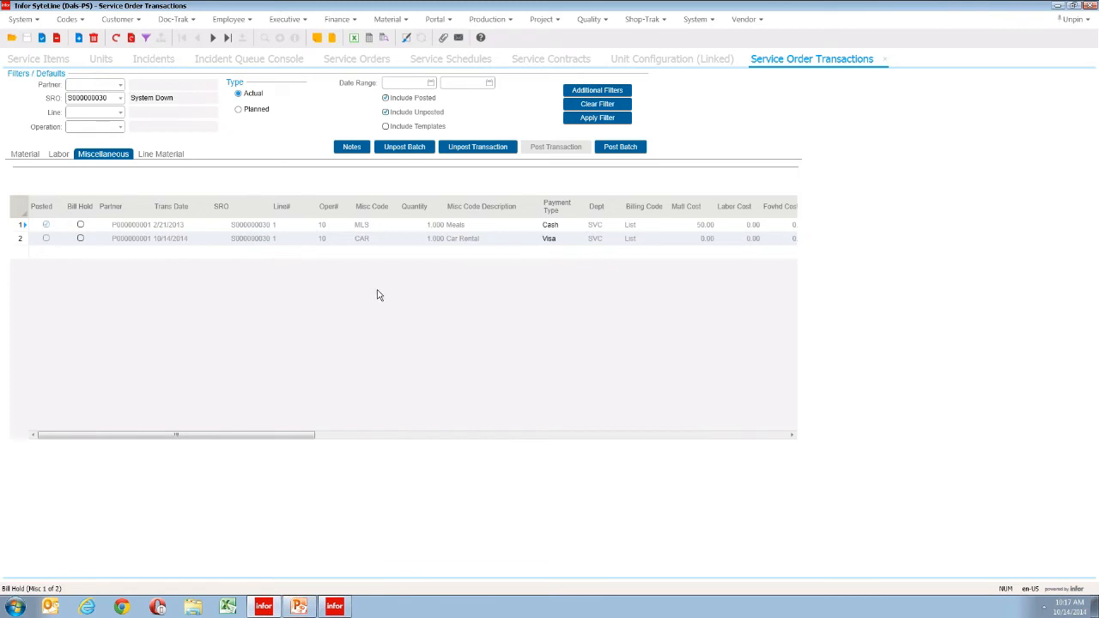
{"action": "left_click", "coordinate": [386, 239]}
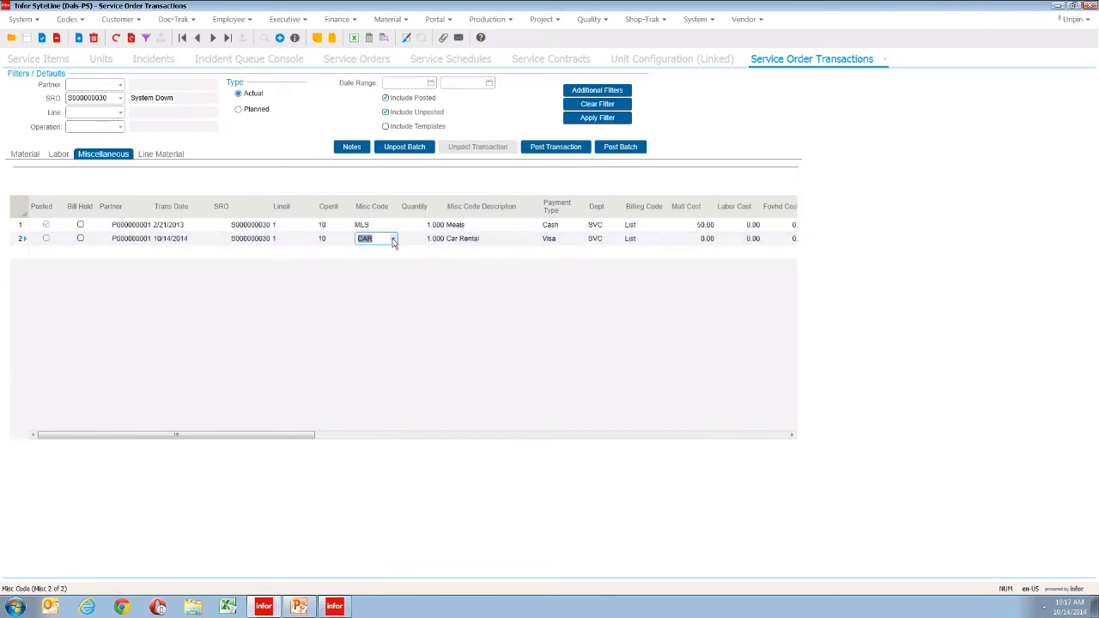
{"action": "left_click", "coordinate": [393, 240]}
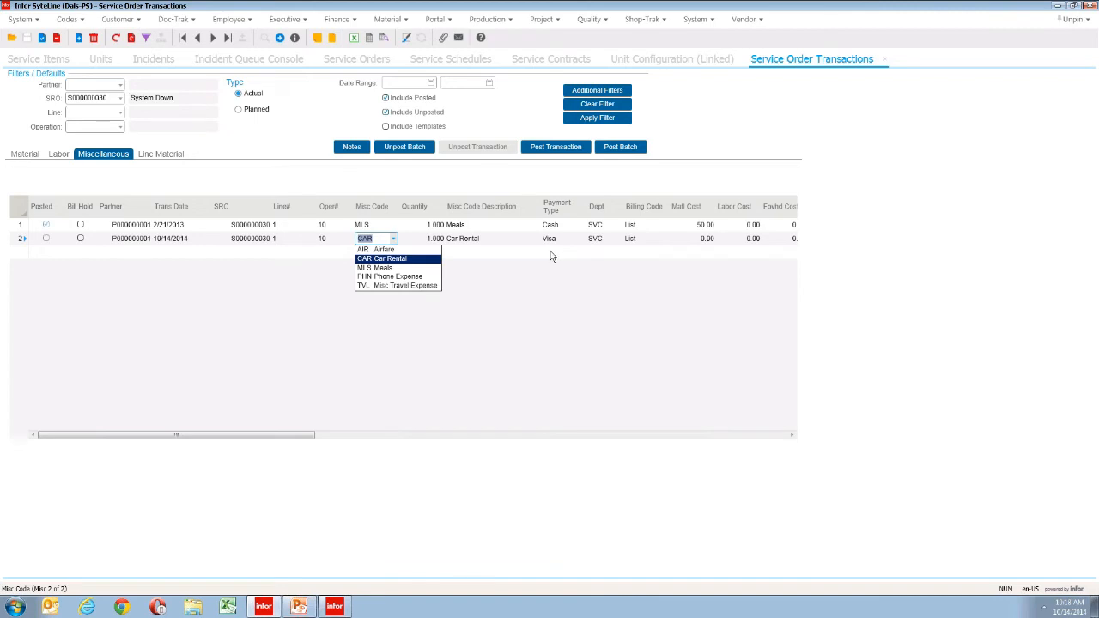
{"action": "left_click", "coordinate": [504, 254]}
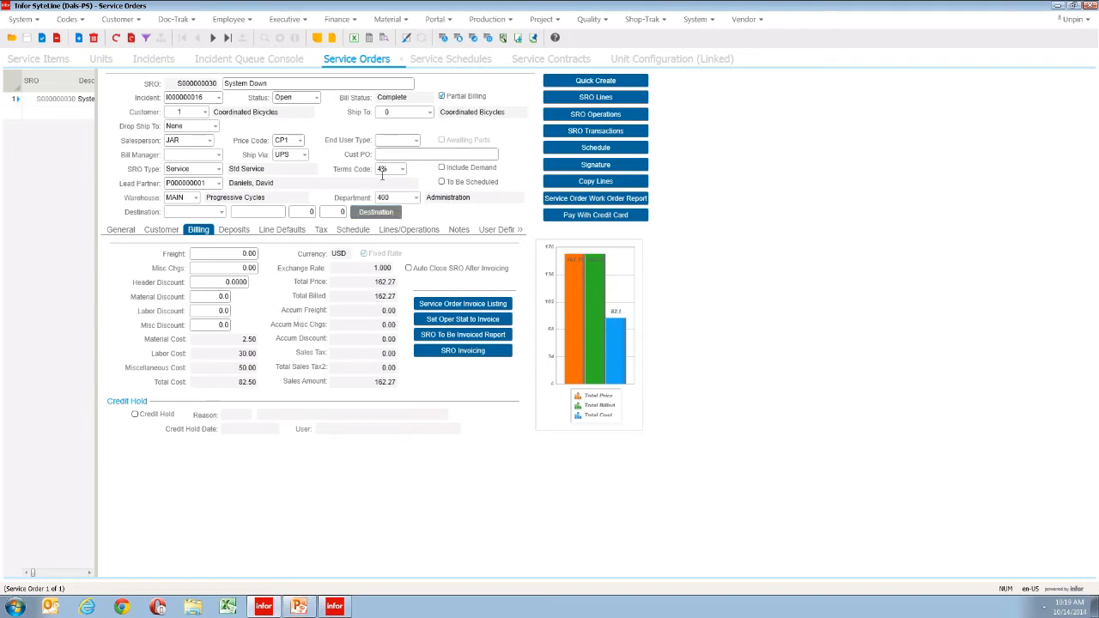
Review the service order's schedule details and its Service Schedule Dispatch form, and close the dispatch form.
{"action": "left_click", "coordinate": [451, 59]}
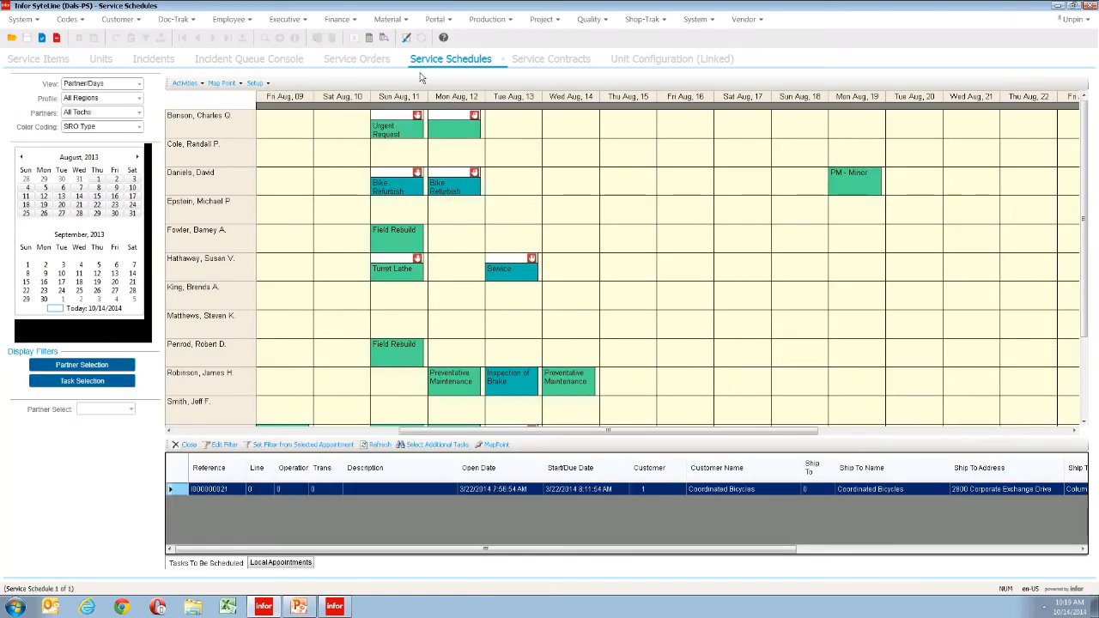
{"action": "left_click", "coordinate": [359, 58]}
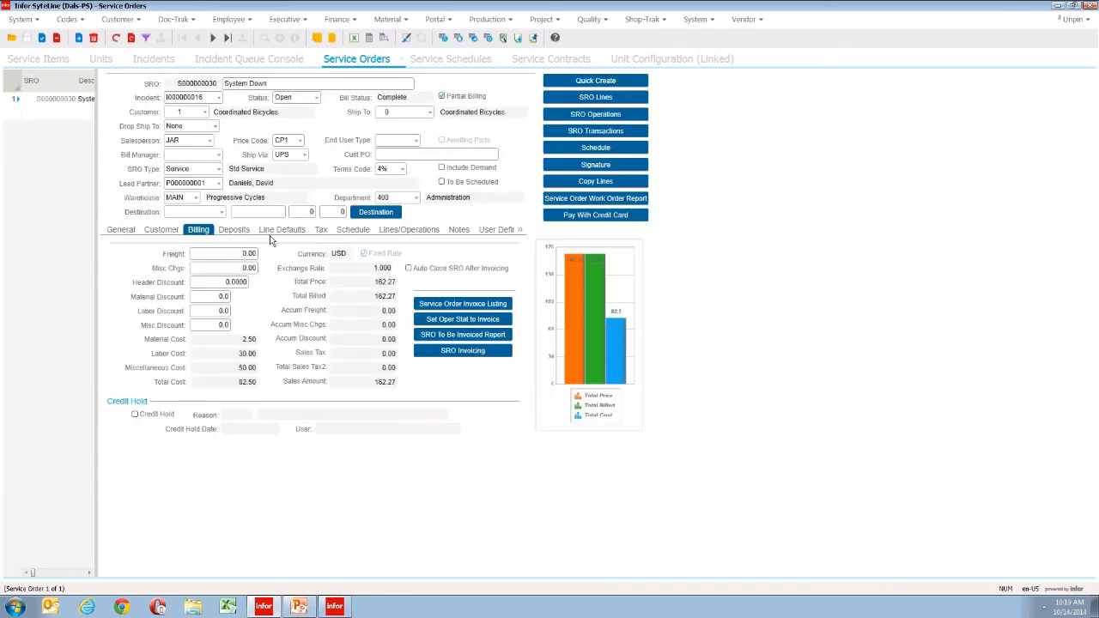
{"action": "left_click", "coordinate": [358, 237]}
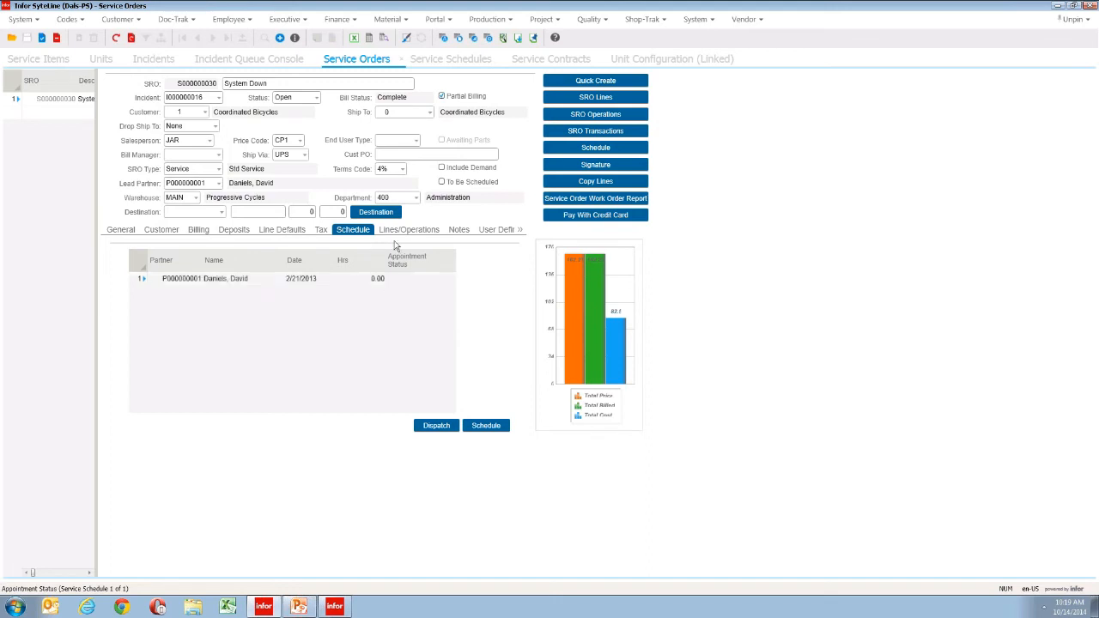
{"action": "left_click", "coordinate": [436, 429]}
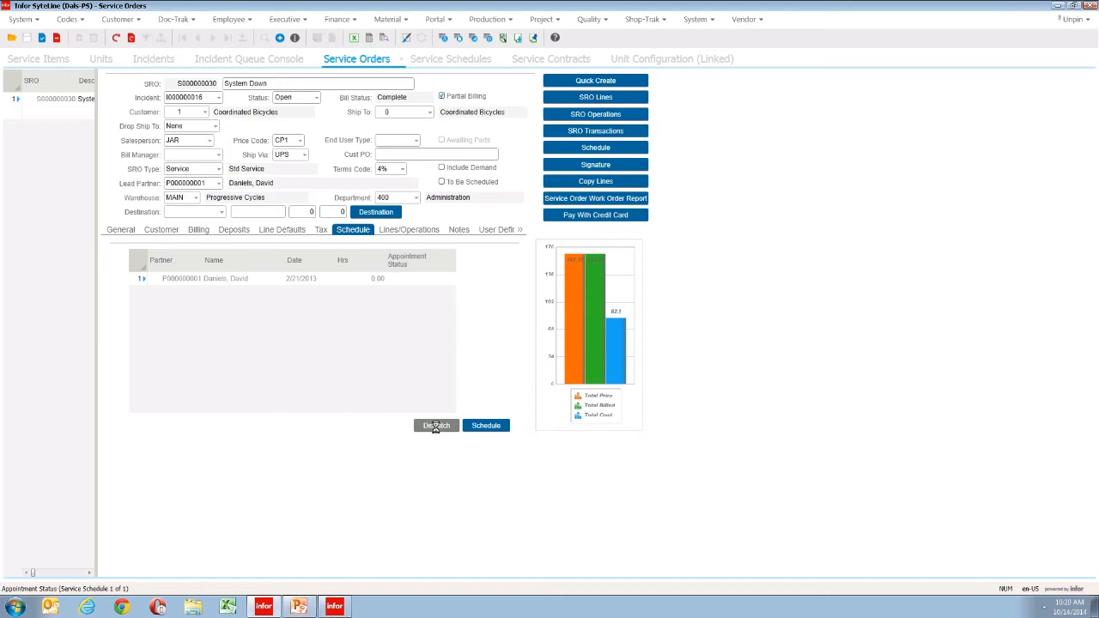
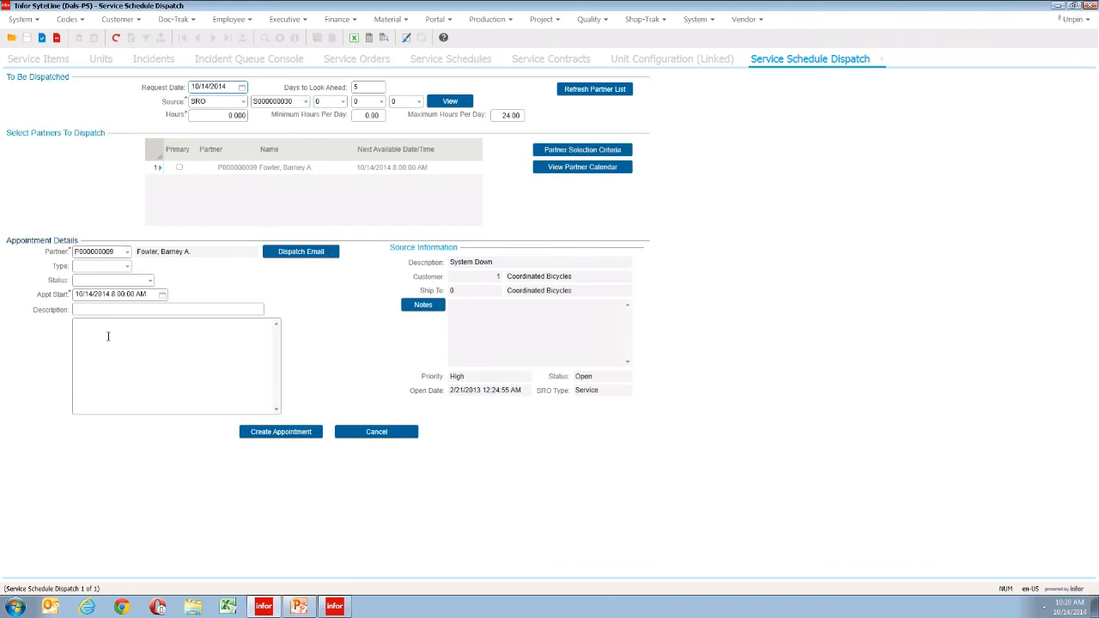
{"action": "left_click", "coordinate": [308, 258]}
{"action": "left_click", "coordinate": [882, 59]}
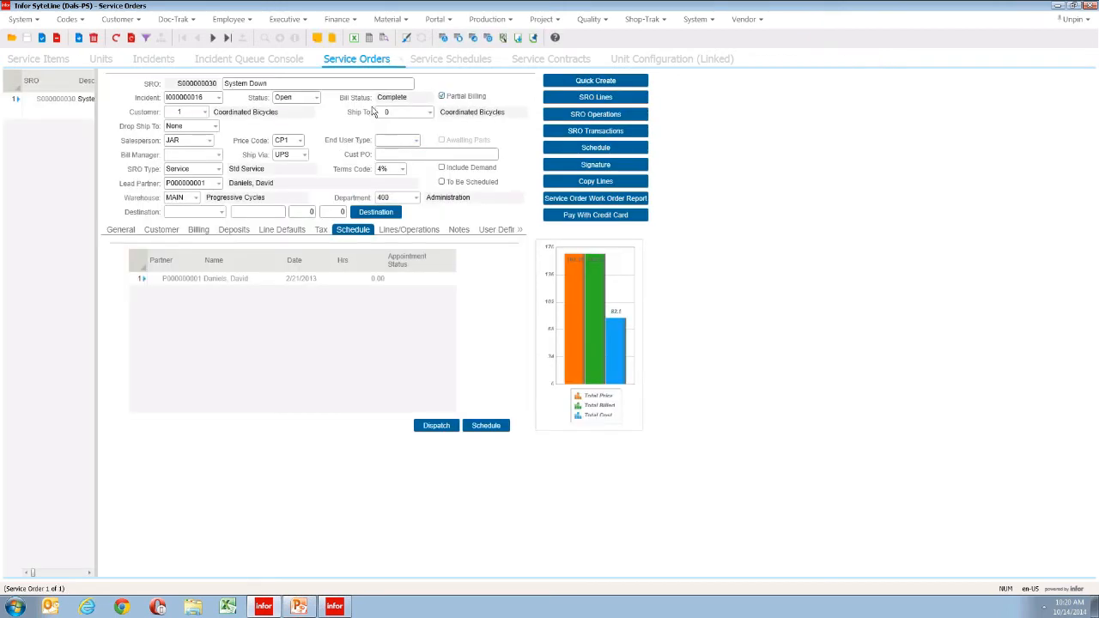
On the service schedule, reassign the Inspection of Brake appointment on Tue Aug 13 to the seventh listed partner.
{"action": "left_click", "coordinate": [450, 62]}
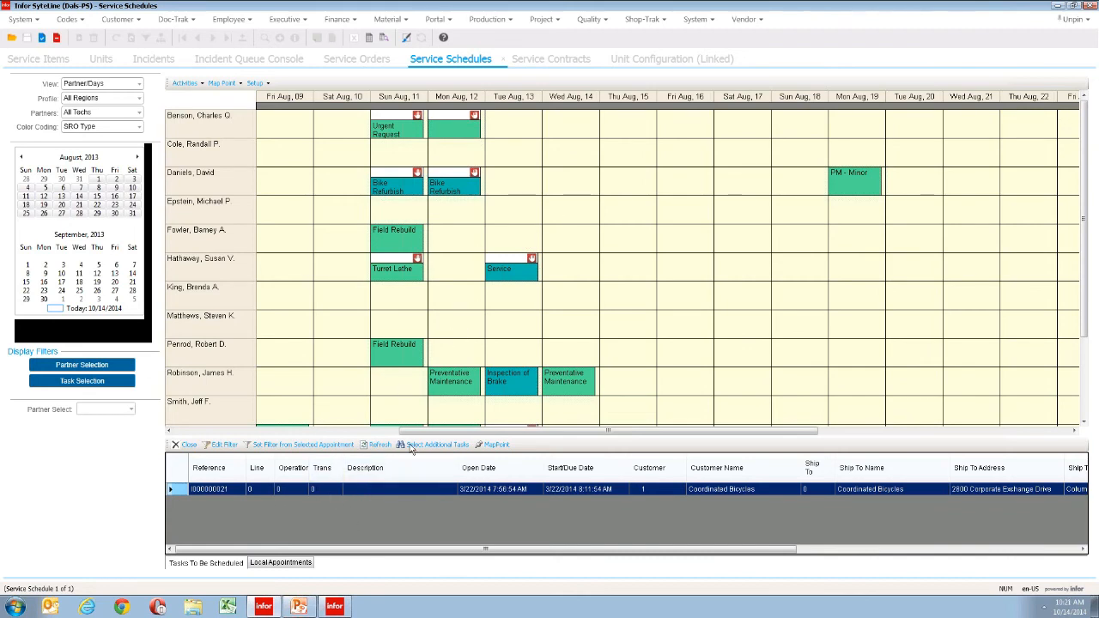
{"action": "left_click_drag", "start_coordinate": [515, 348], "coordinate": [401, 243]}
Examine the actions available for the fifth listed partner's Field Rebuild appointment on Sun Aug 11.
{"action": "left_click", "coordinate": [400, 243]}
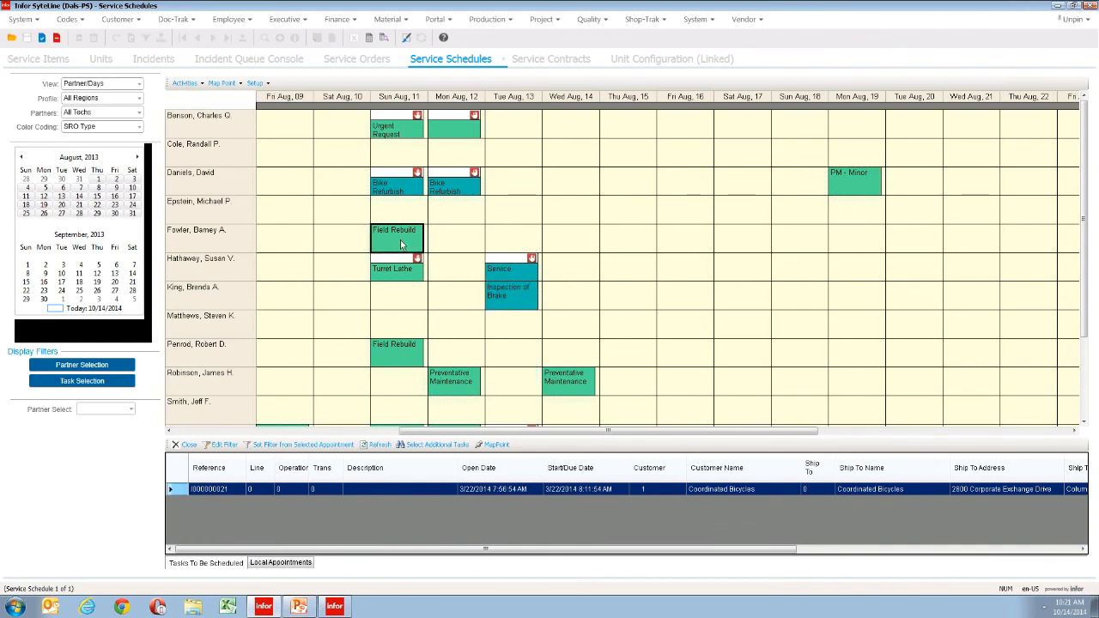
{"action": "right_click", "coordinate": [401, 244]}
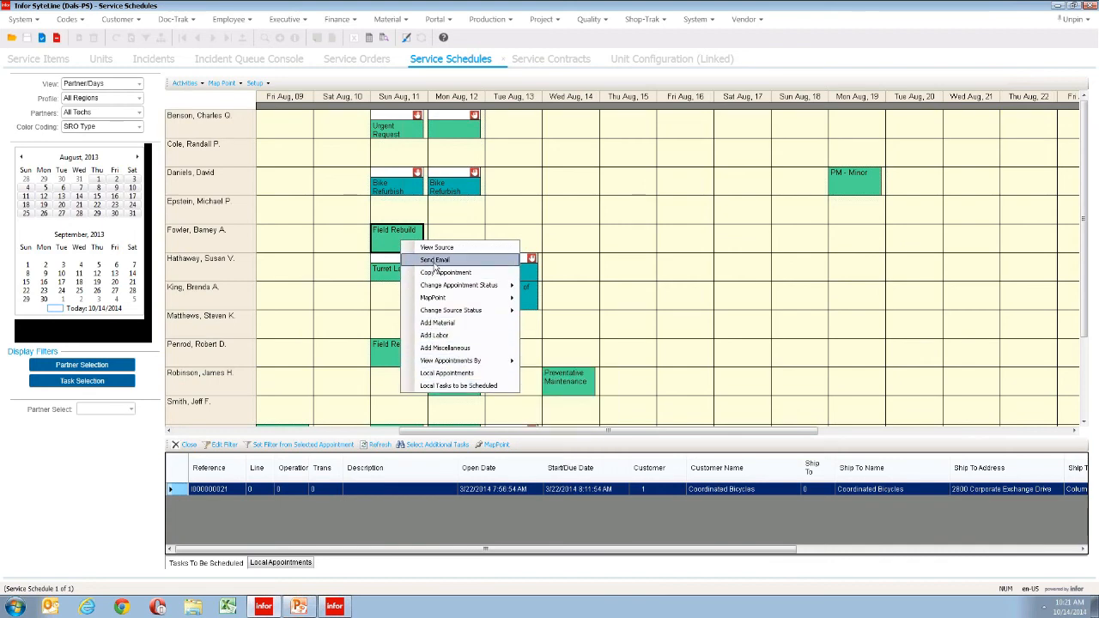
{"action": "left_click", "coordinate": [360, 249]}
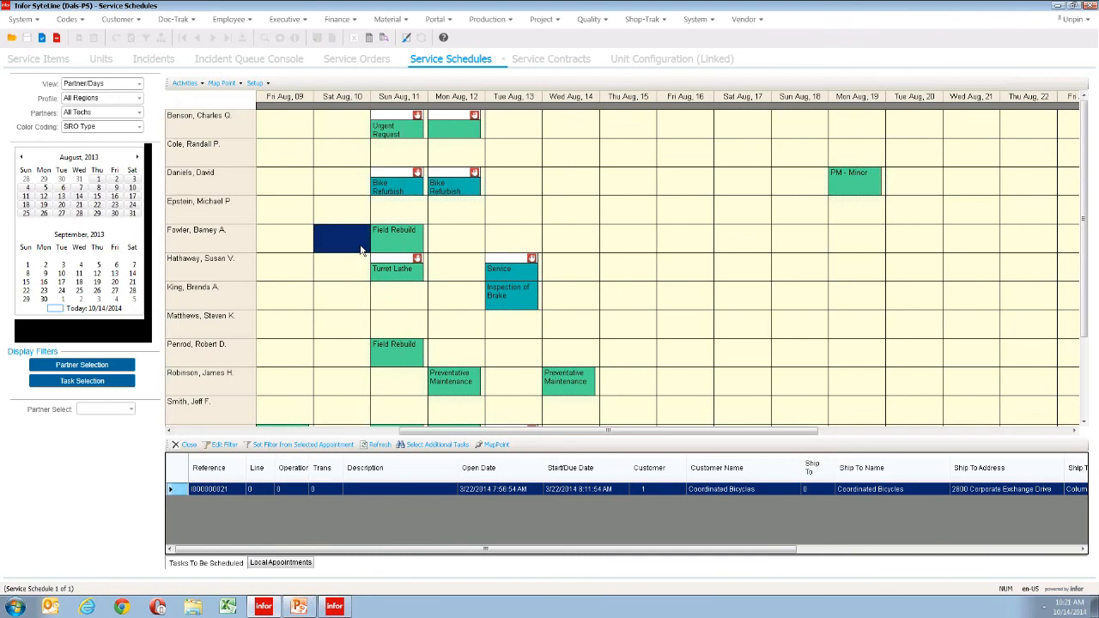
{"action": "mouse_move", "coordinate": [400, 244]}
{"action": "mouse_move", "coordinate": [421, 180]}
View the service schedule as Month View, and review the task and partner selection filters without changing them.
{"action": "left_click", "coordinate": [140, 84]}
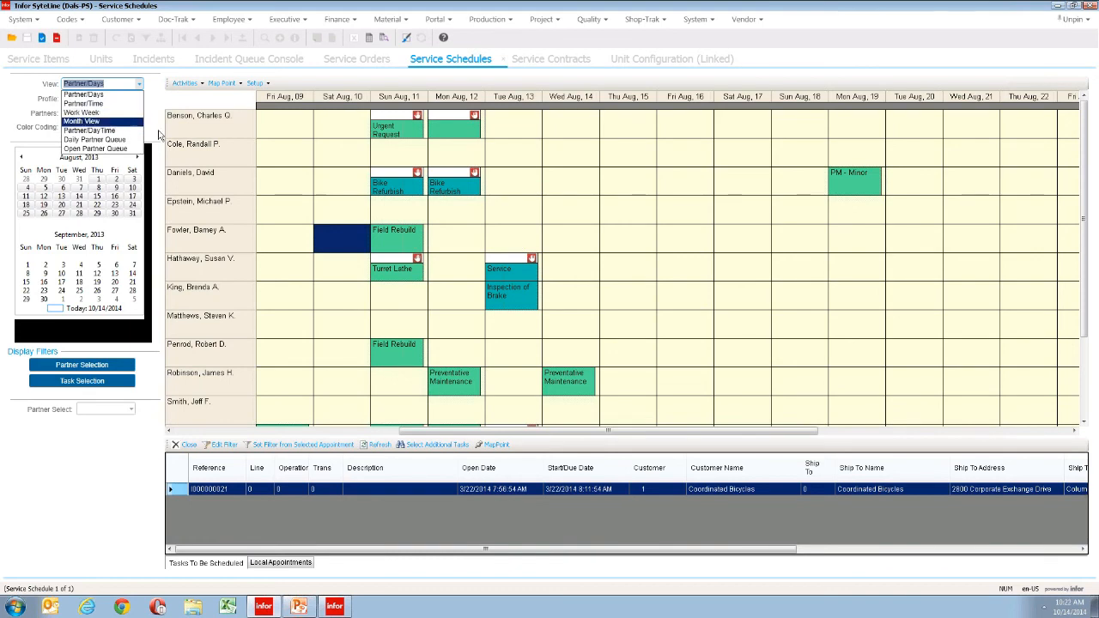
{"action": "left_click", "coordinate": [129, 122]}
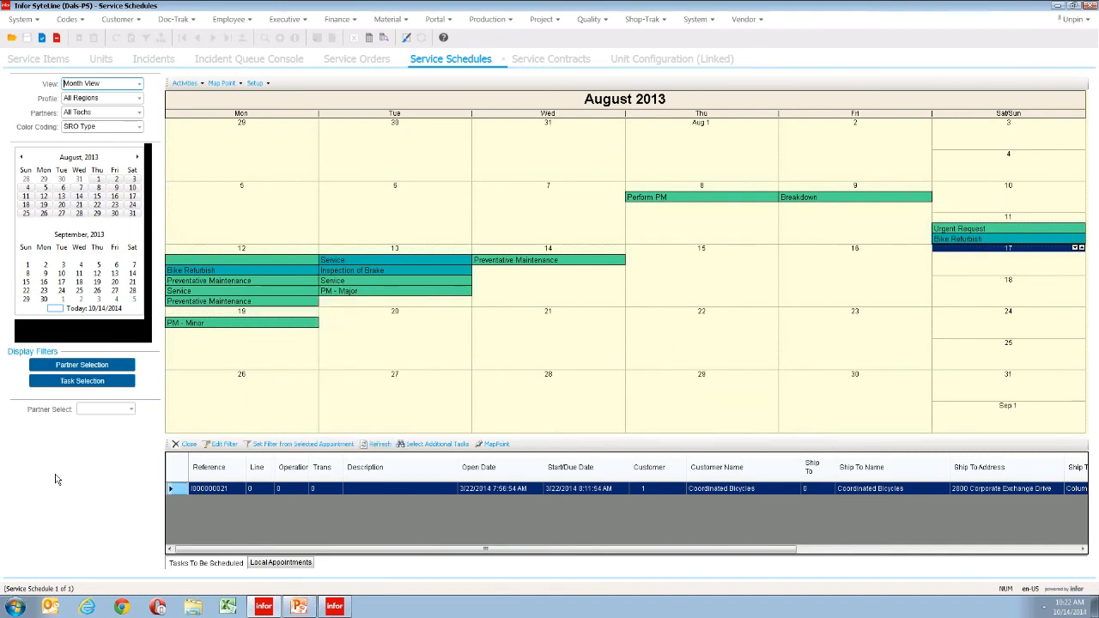
{"action": "left_click", "coordinate": [81, 381]}
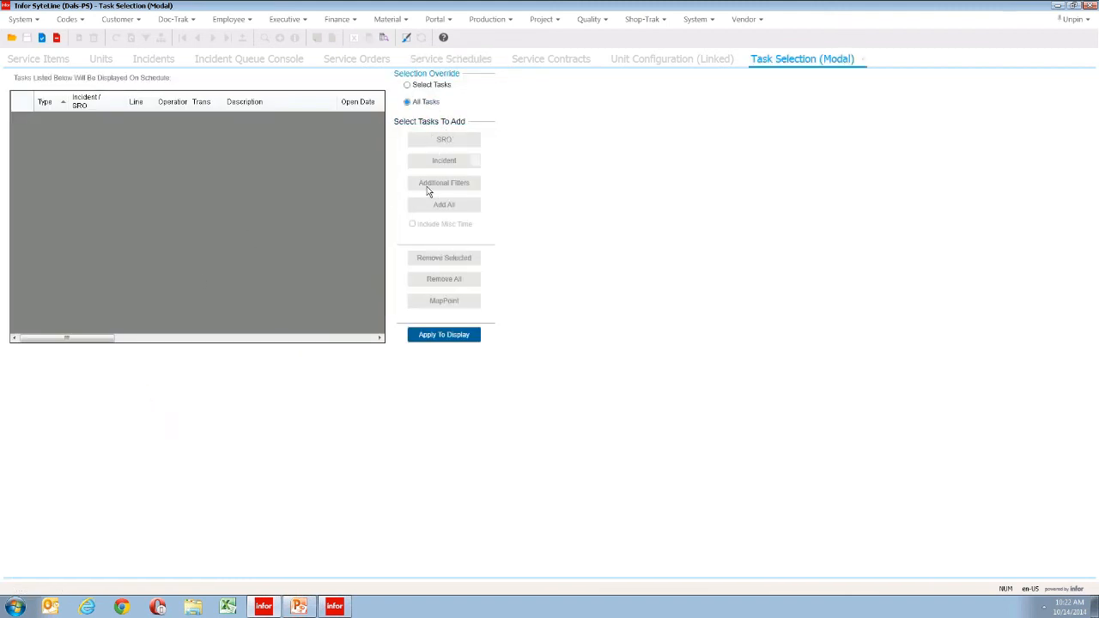
{"action": "left_click", "coordinate": [863, 59]}
{"action": "left_click", "coordinate": [501, 357]}
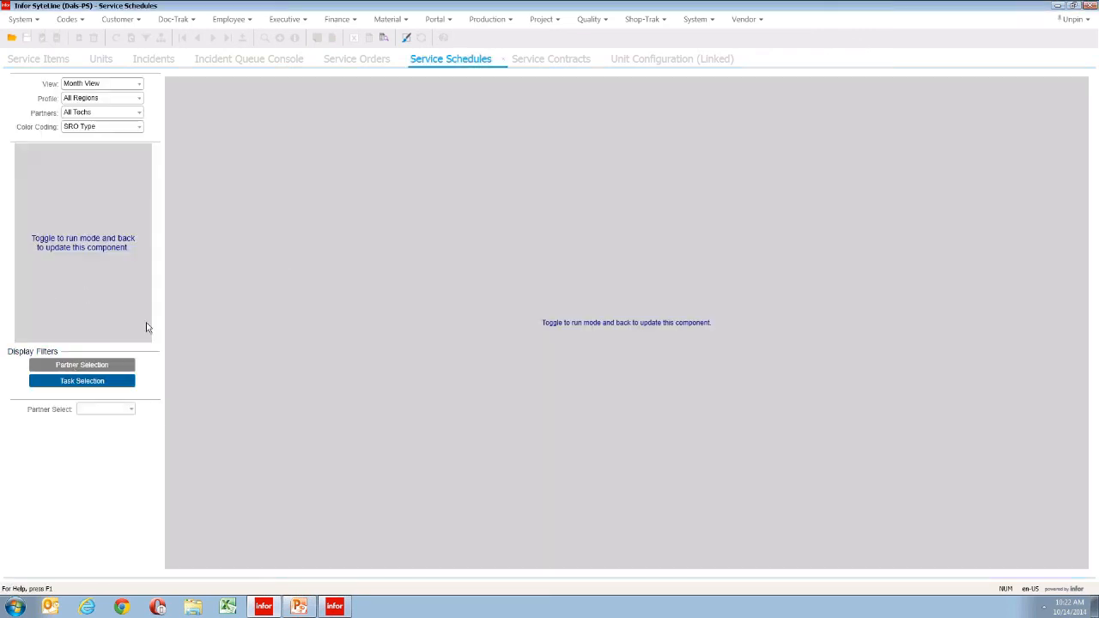
{"action": "left_click", "coordinate": [101, 365]}
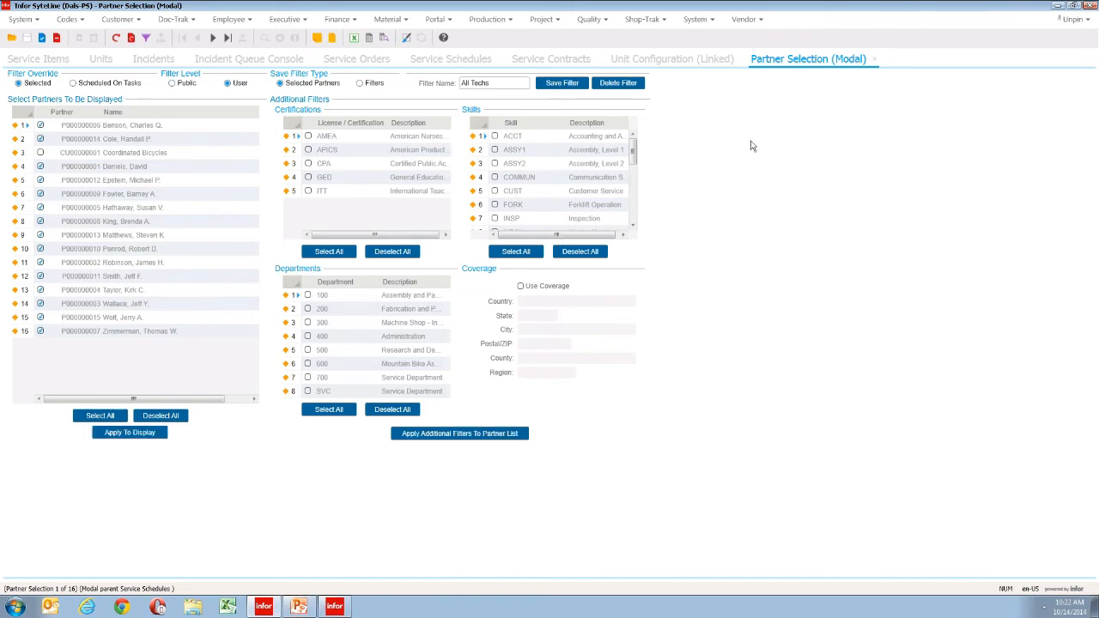
{"action": "left_click", "coordinate": [870, 61]}
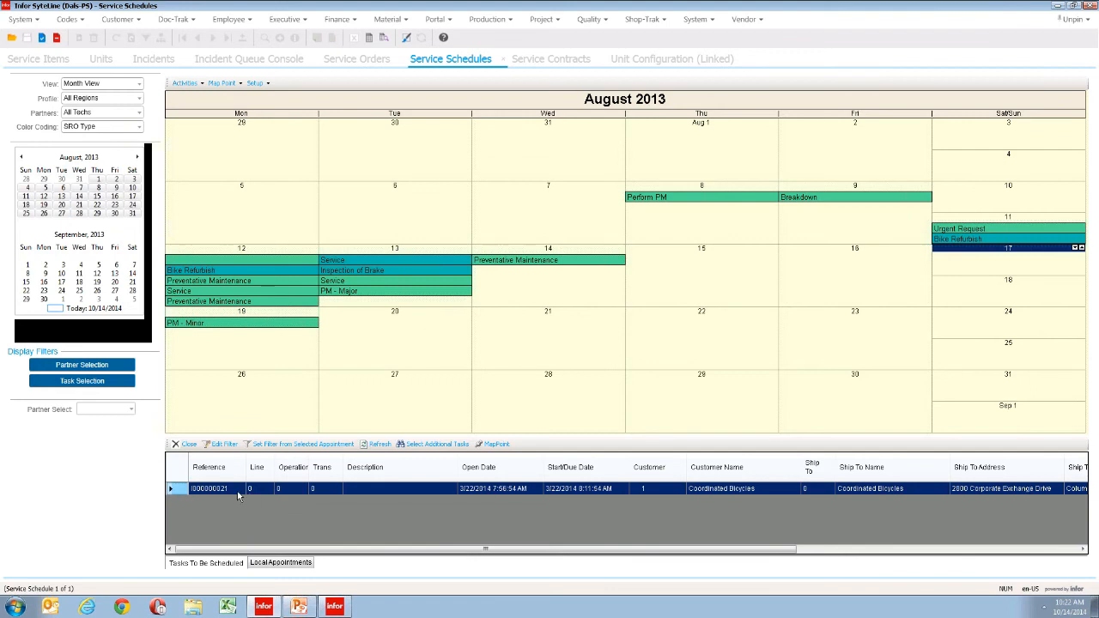
Set the schedule view to Partner/Days and display August 11 through 17, 2013.
{"action": "left_click", "coordinate": [140, 88]}
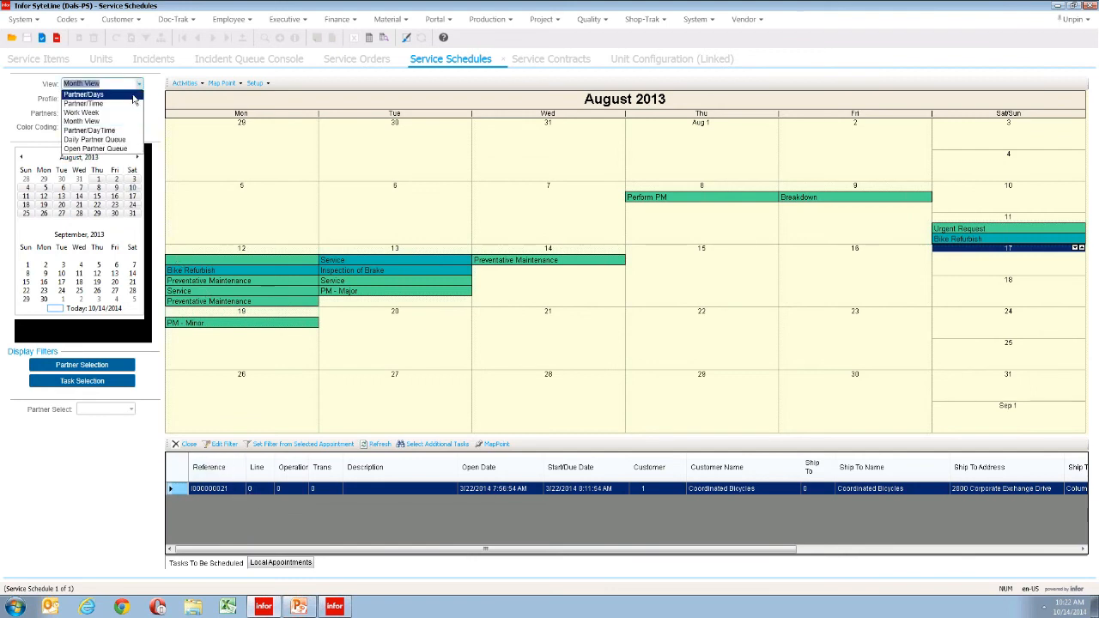
{"action": "left_click", "coordinate": [132, 96]}
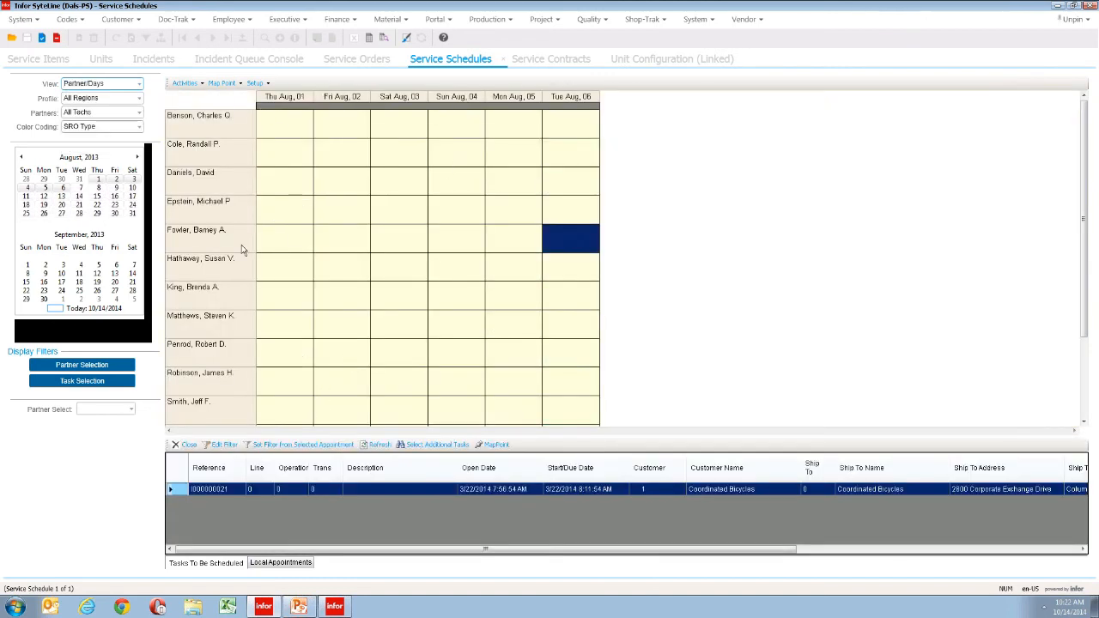
{"action": "left_click", "coordinate": [26, 197]}
{"action": "left_click", "coordinate": [132, 196], "text": "shift"}
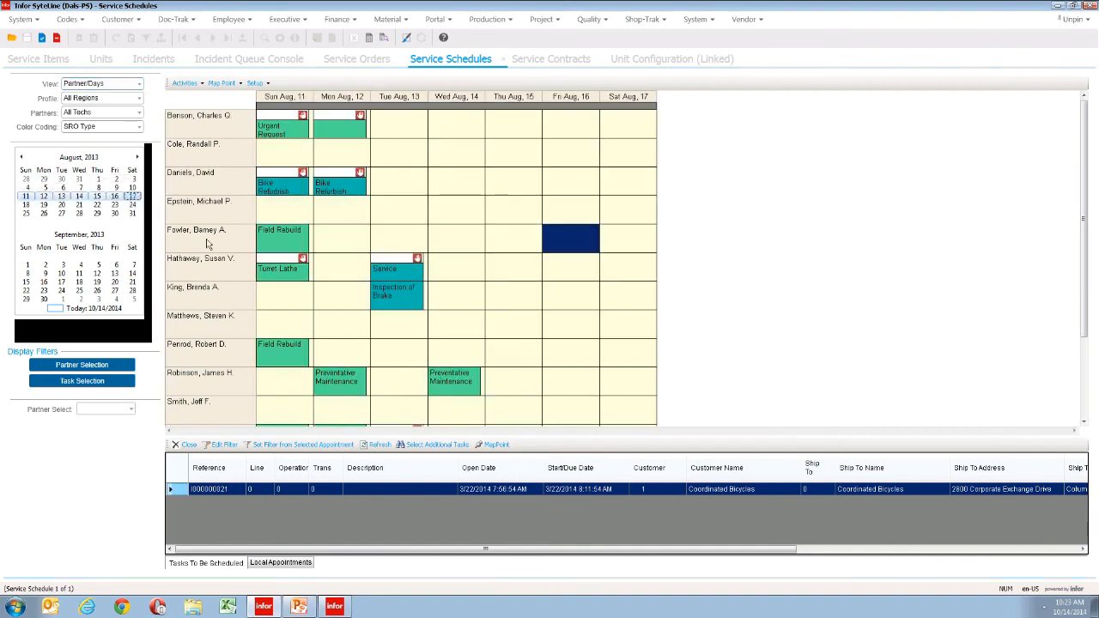
Start a multi-day appointment on August 13, 2013 for the unscheduled incident with the ninth listed partner, and cancel it.
{"action": "left_click_drag", "start_coordinate": [246, 489], "coordinate": [395, 357]}
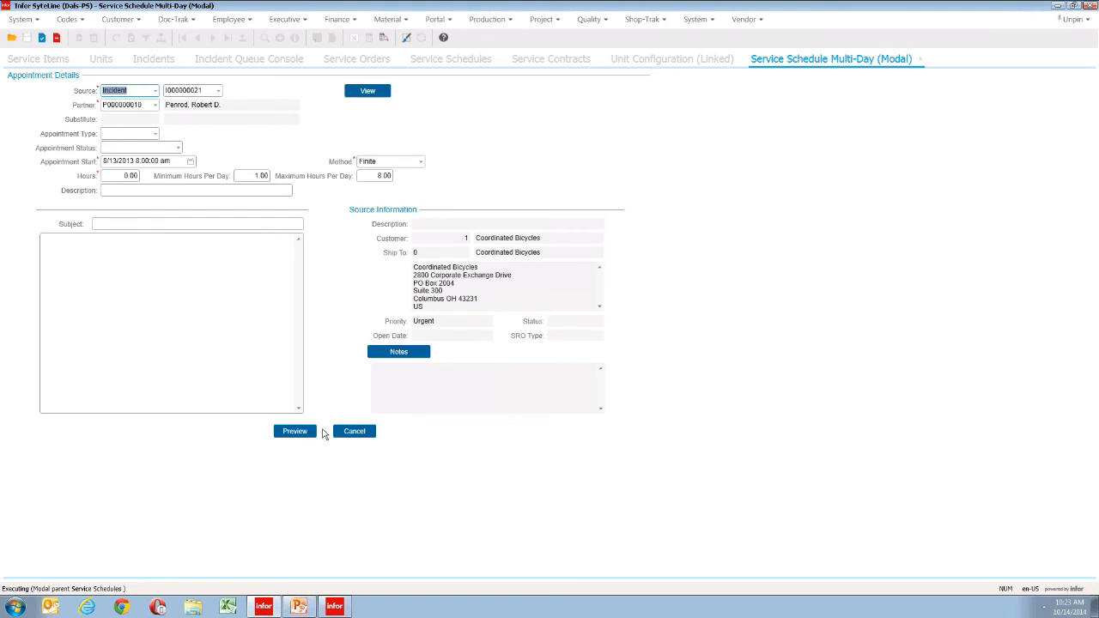
{"action": "left_click", "coordinate": [357, 431]}
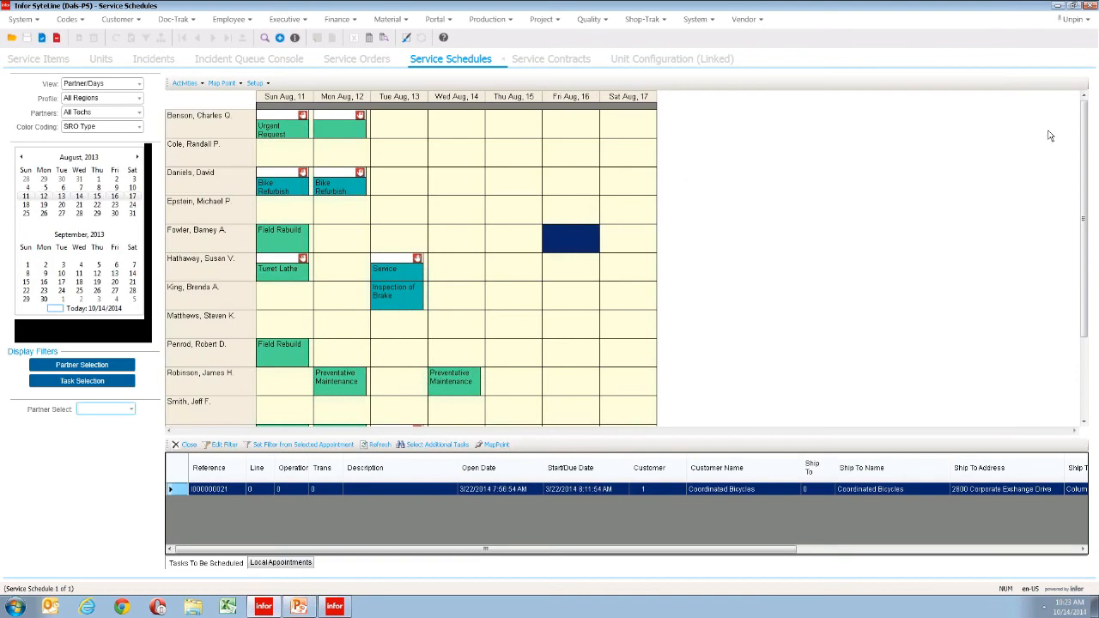
Review the first service contract's general details and its selectable service types, keeping Bronze.
{"action": "left_click", "coordinate": [550, 60]}
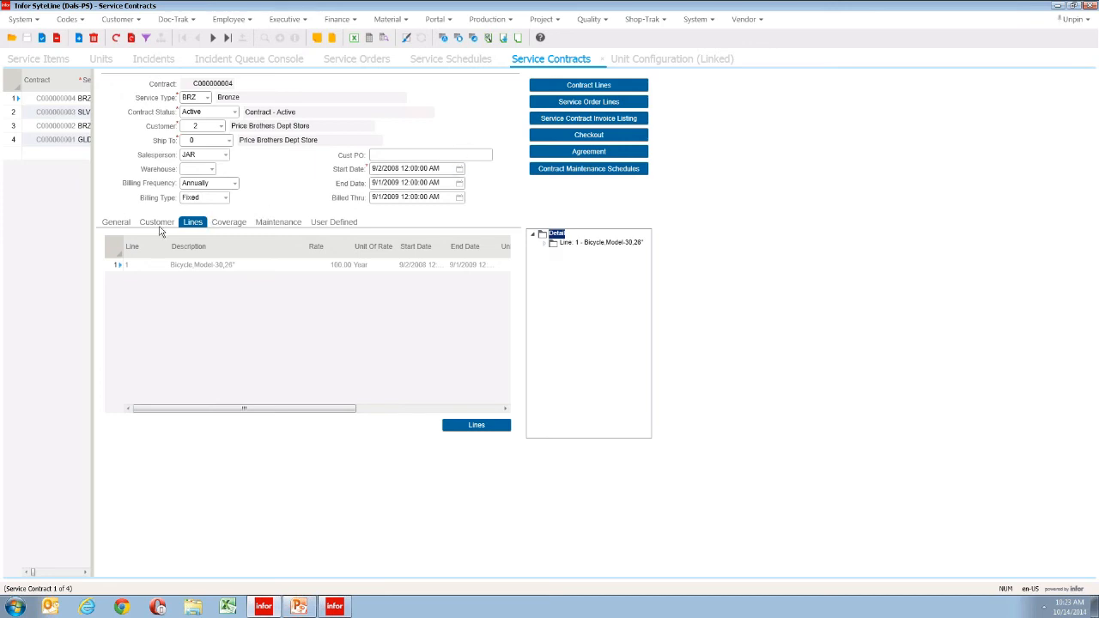
{"action": "left_click", "coordinate": [124, 225]}
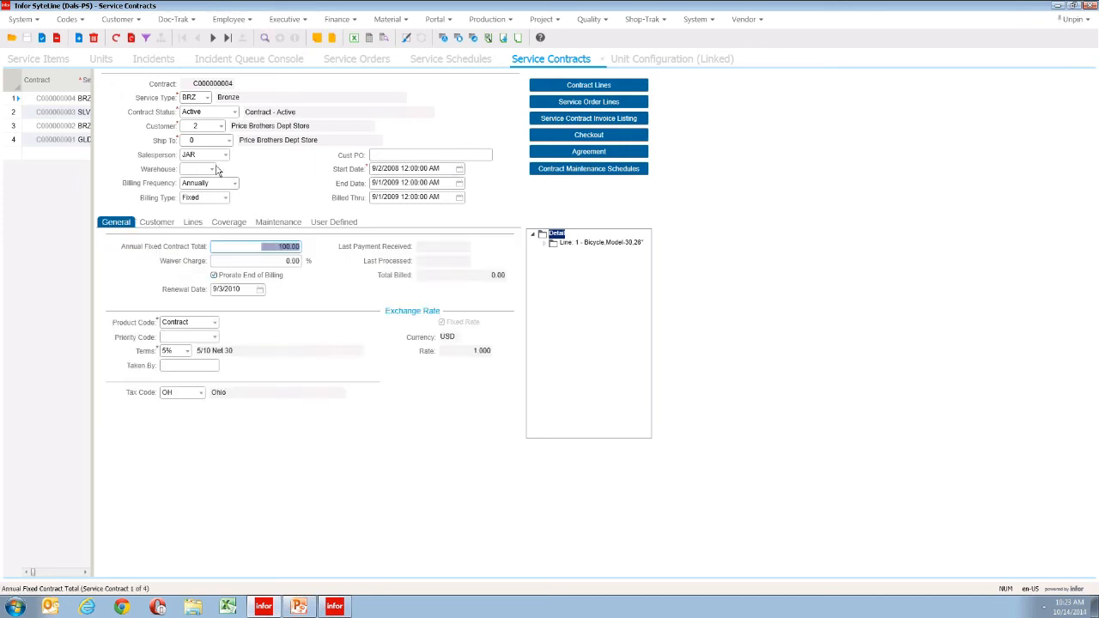
{"action": "left_click", "coordinate": [207, 97]}
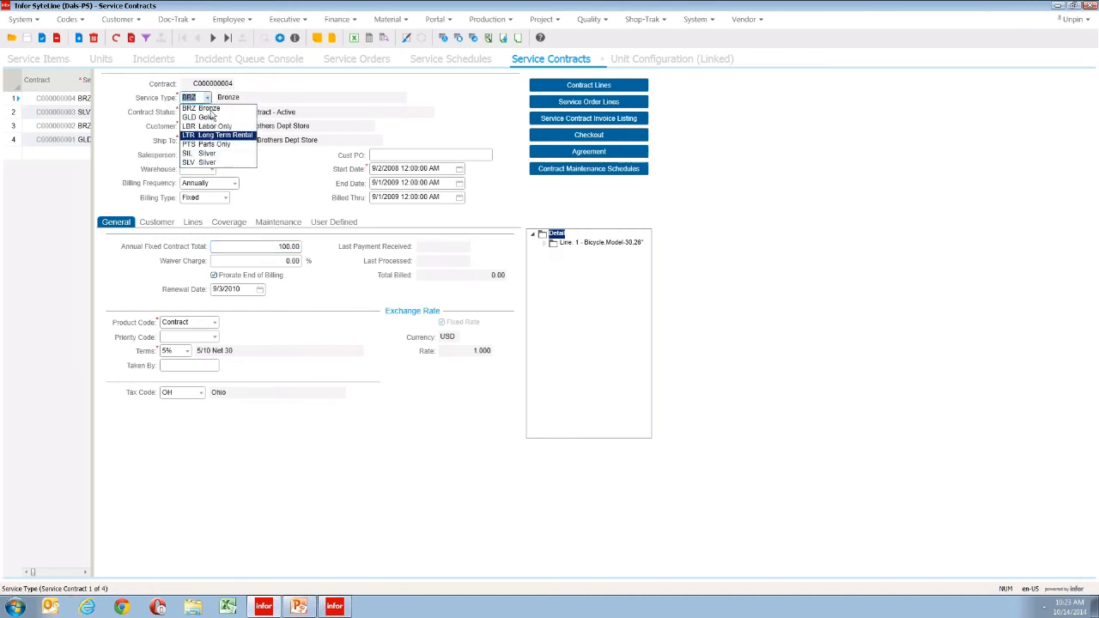
{"action": "left_click", "coordinate": [292, 87]}
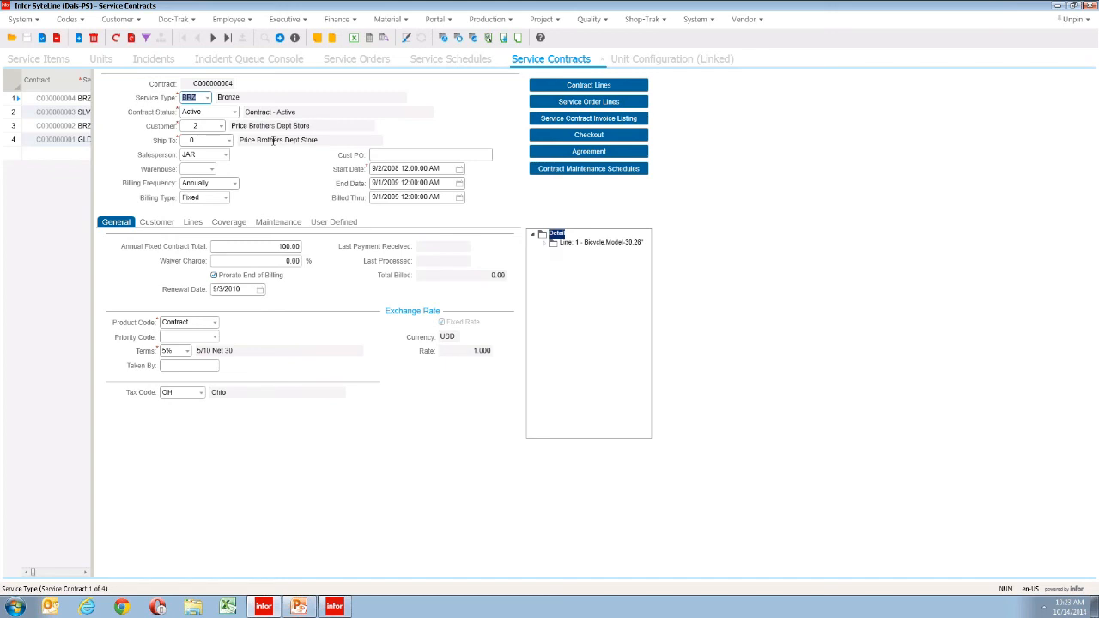
Review the service contract's lines and the billing type and billing frequency options, keeping Fixed and Annually.
{"action": "left_click", "coordinate": [193, 225]}
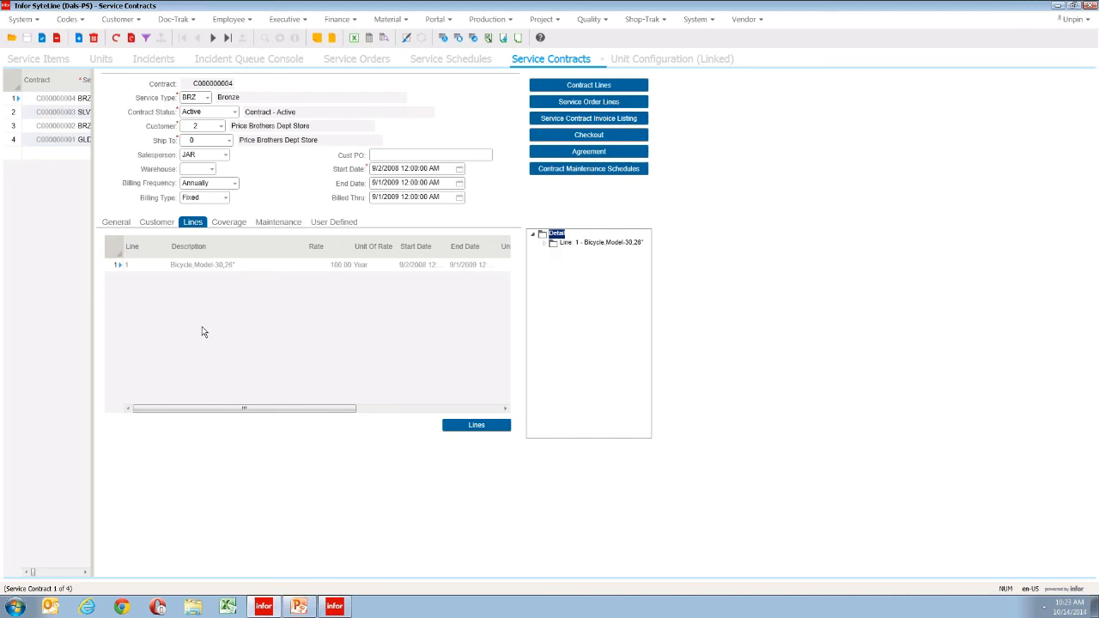
{"action": "left_click", "coordinate": [226, 198]}
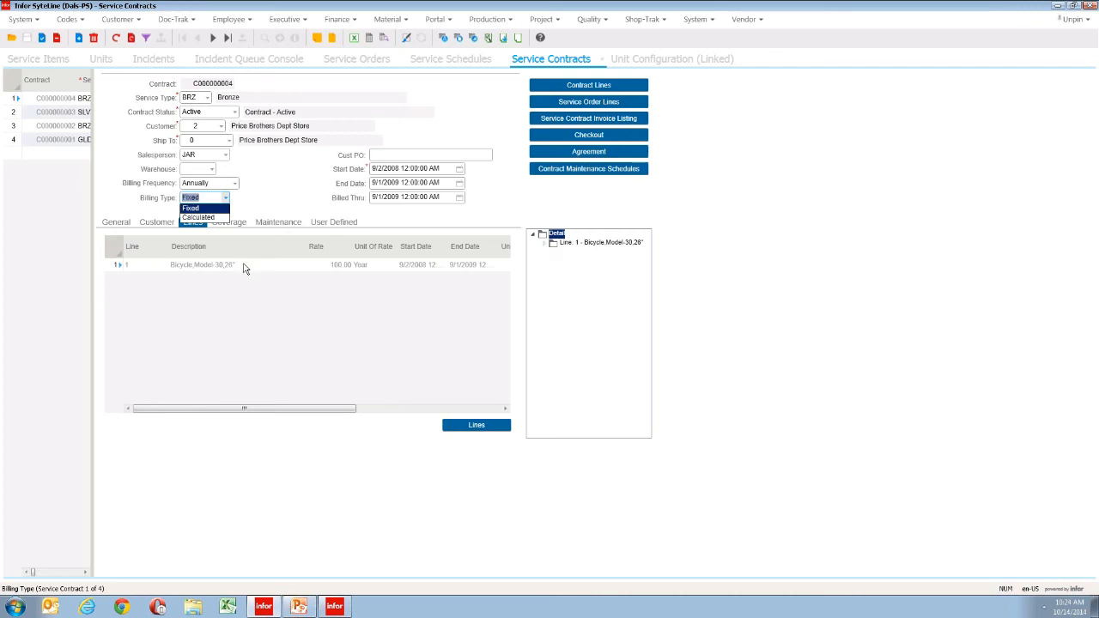
{"action": "left_click", "coordinate": [237, 186]}
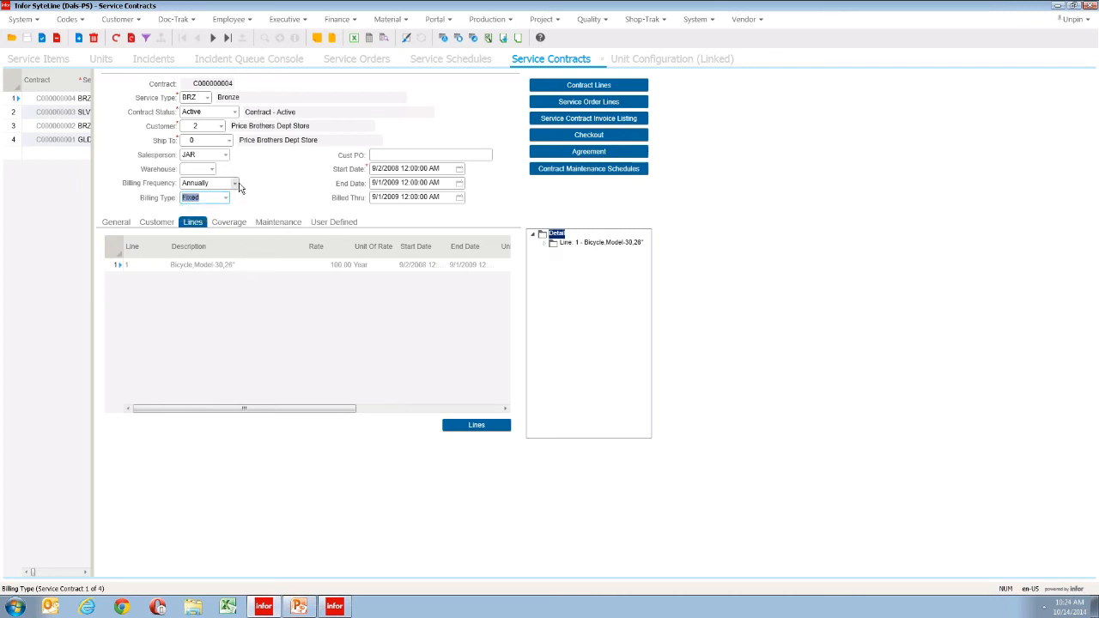
{"action": "left_click", "coordinate": [236, 185]}
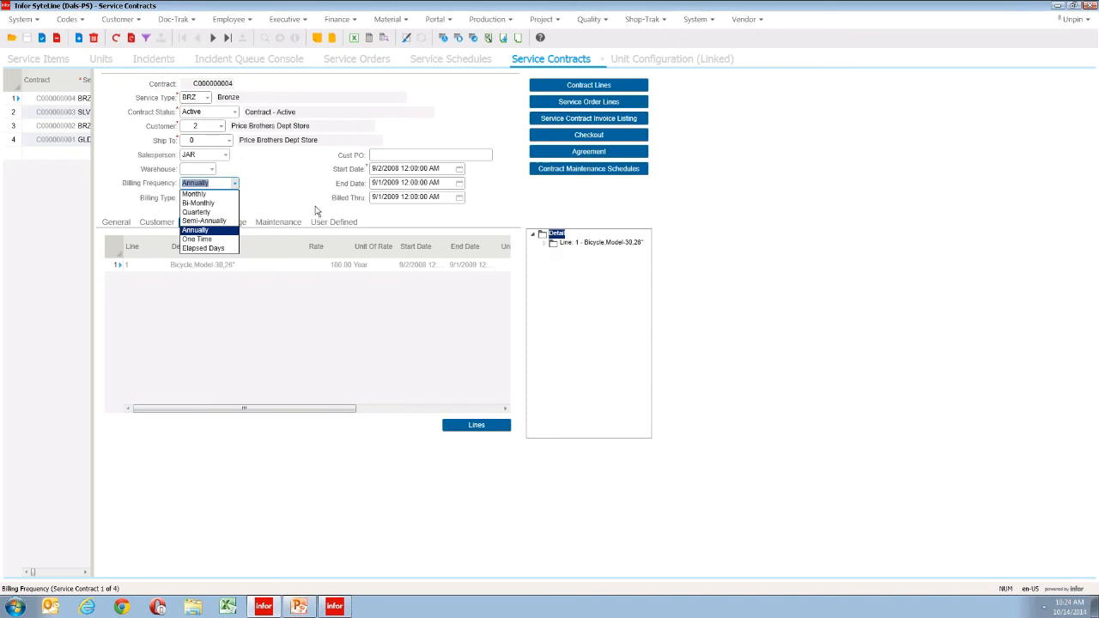
{"action": "left_click", "coordinate": [578, 87]}
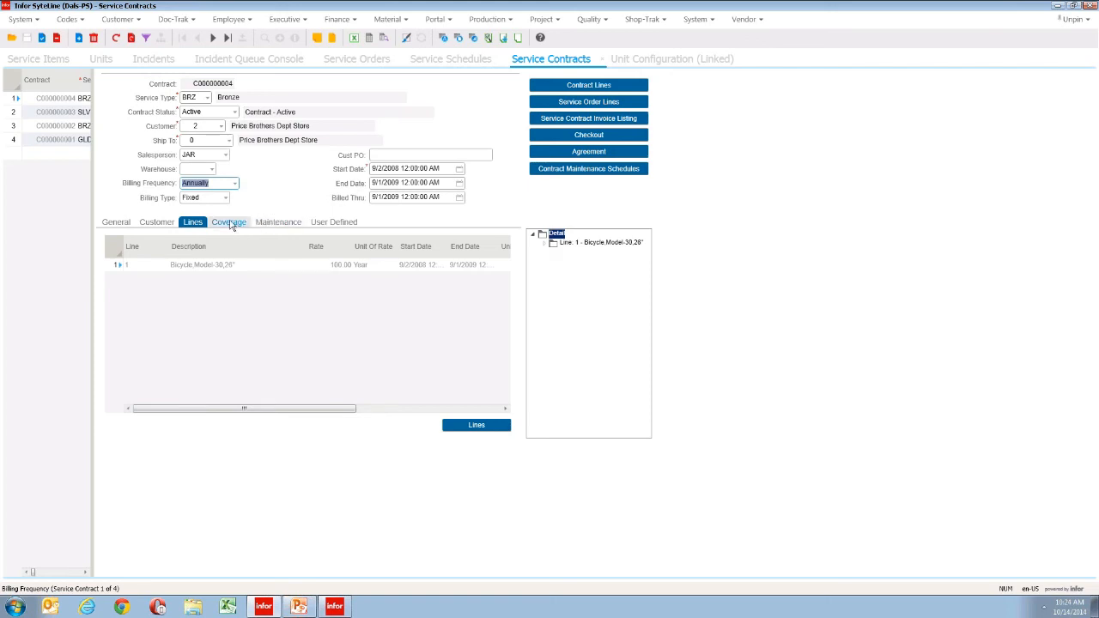
Review the contract line's entitlements, contract surcharges and ranges, and close the linked contract lines and unit configuration forms.
{"action": "left_click", "coordinate": [564, 86]}
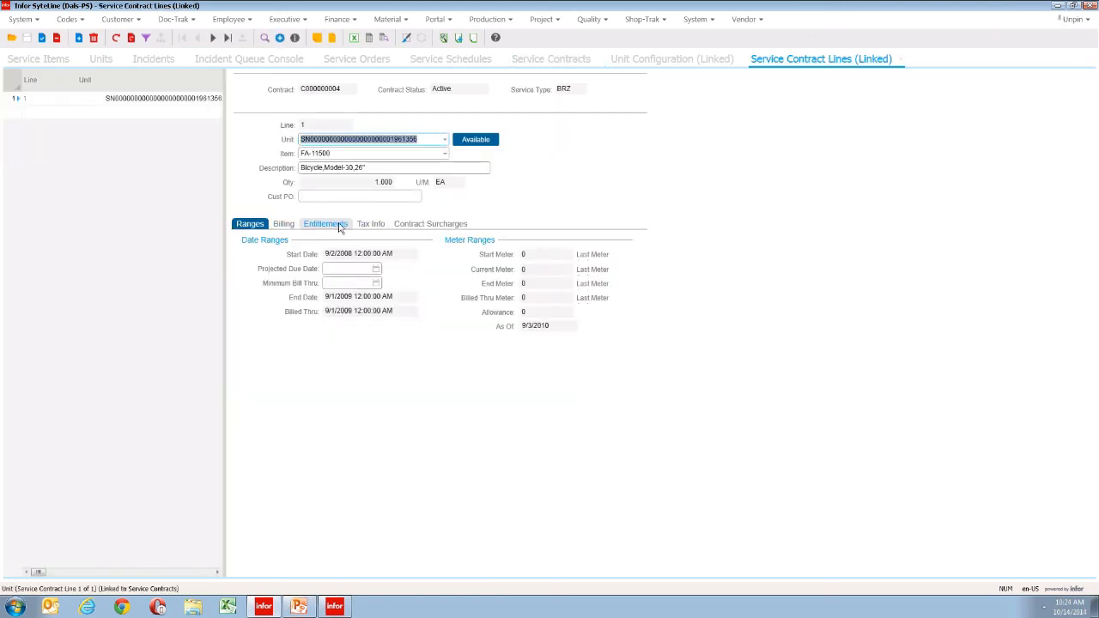
{"action": "left_click", "coordinate": [337, 227]}
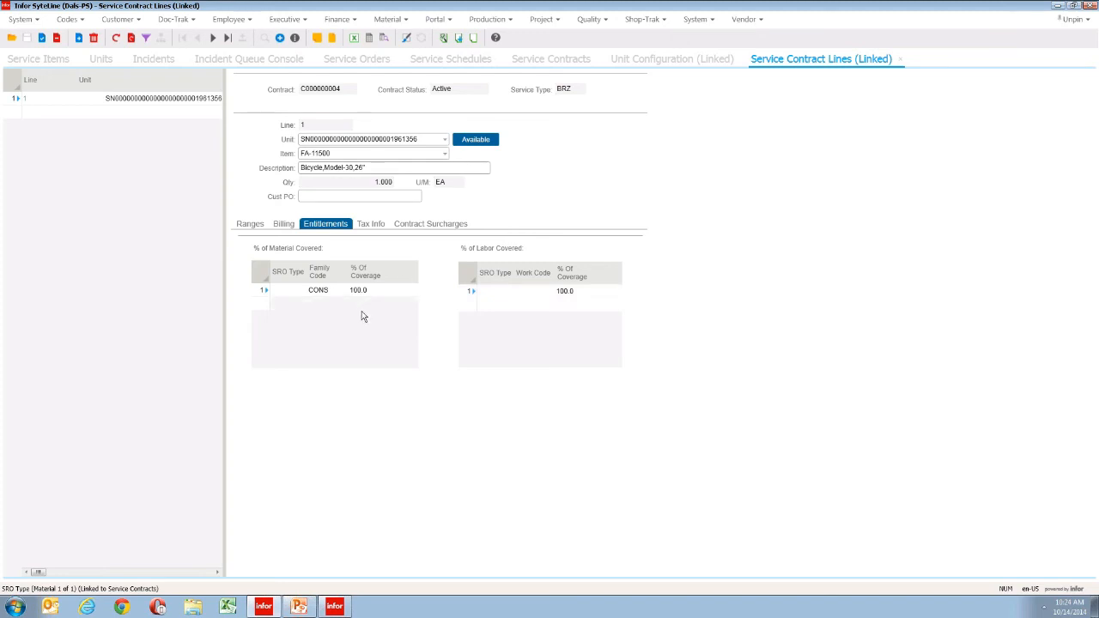
{"action": "left_click", "coordinate": [430, 225]}
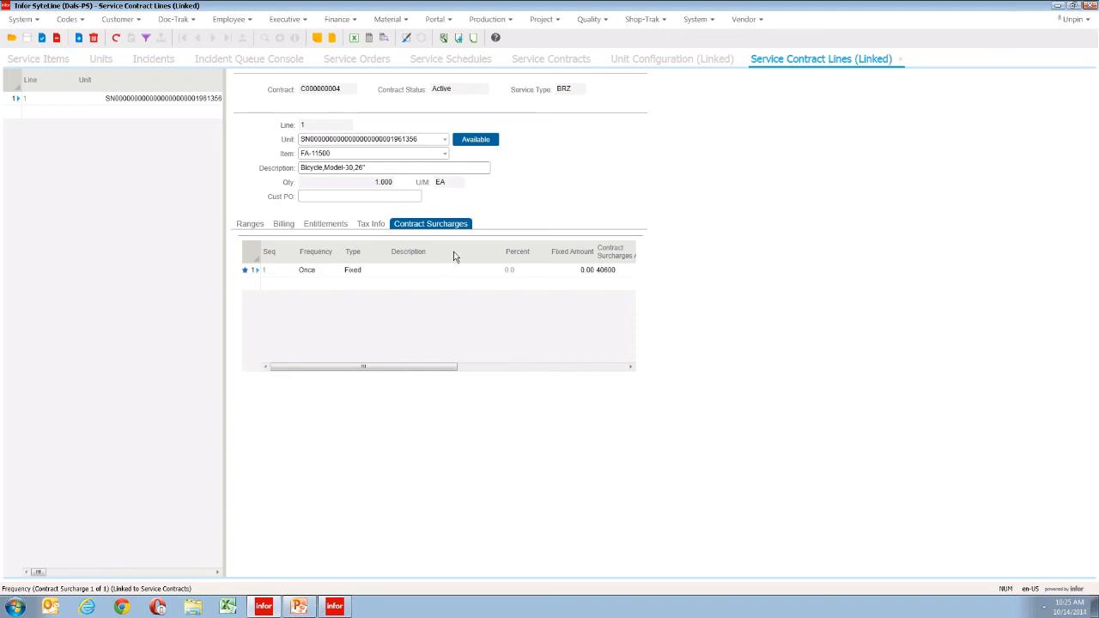
{"action": "left_click", "coordinate": [388, 281]}
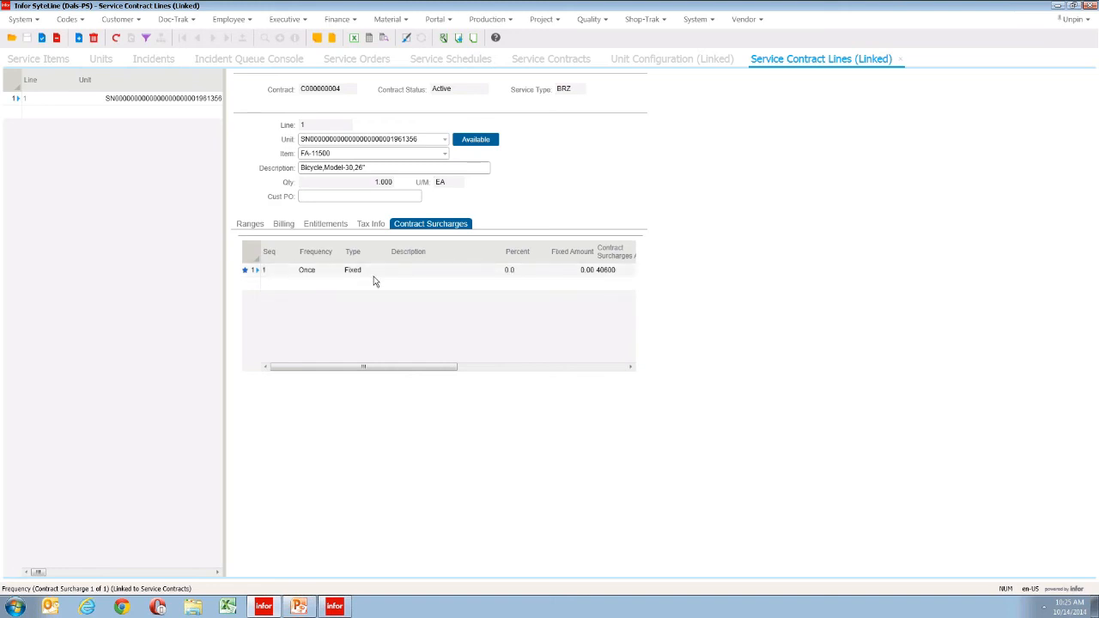
{"action": "left_click", "coordinate": [250, 224]}
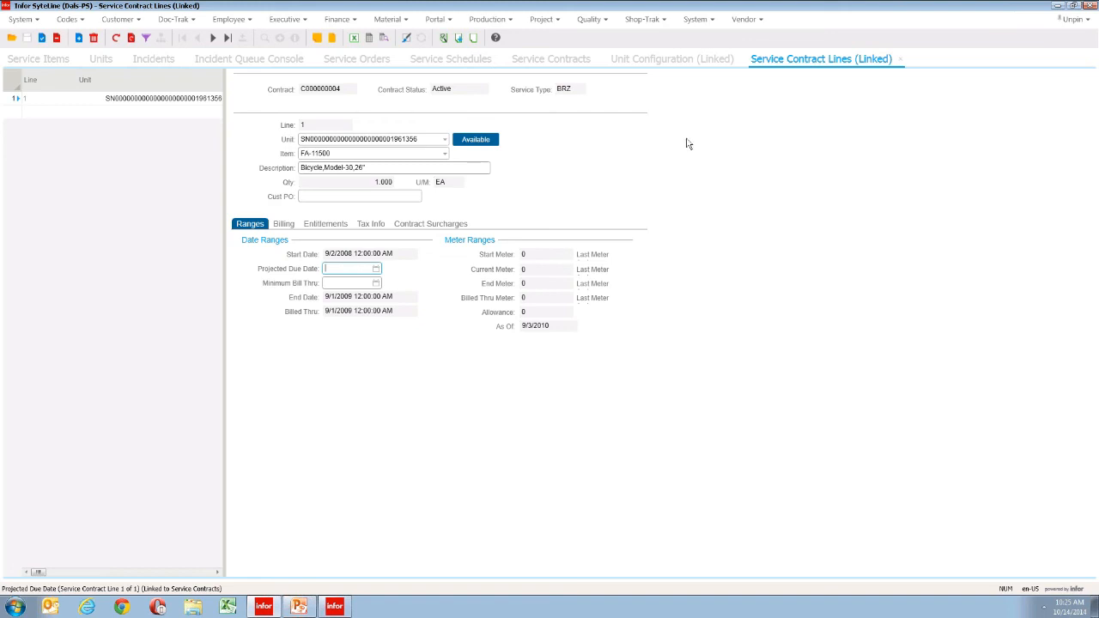
{"action": "left_click", "coordinate": [901, 59]}
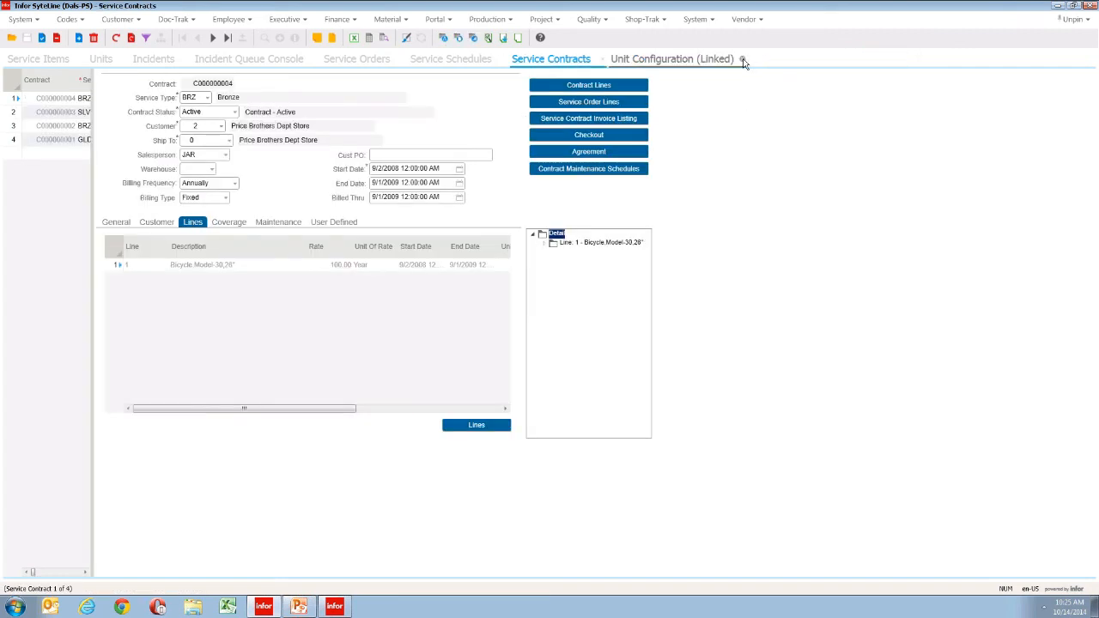
{"action": "left_click", "coordinate": [743, 60]}
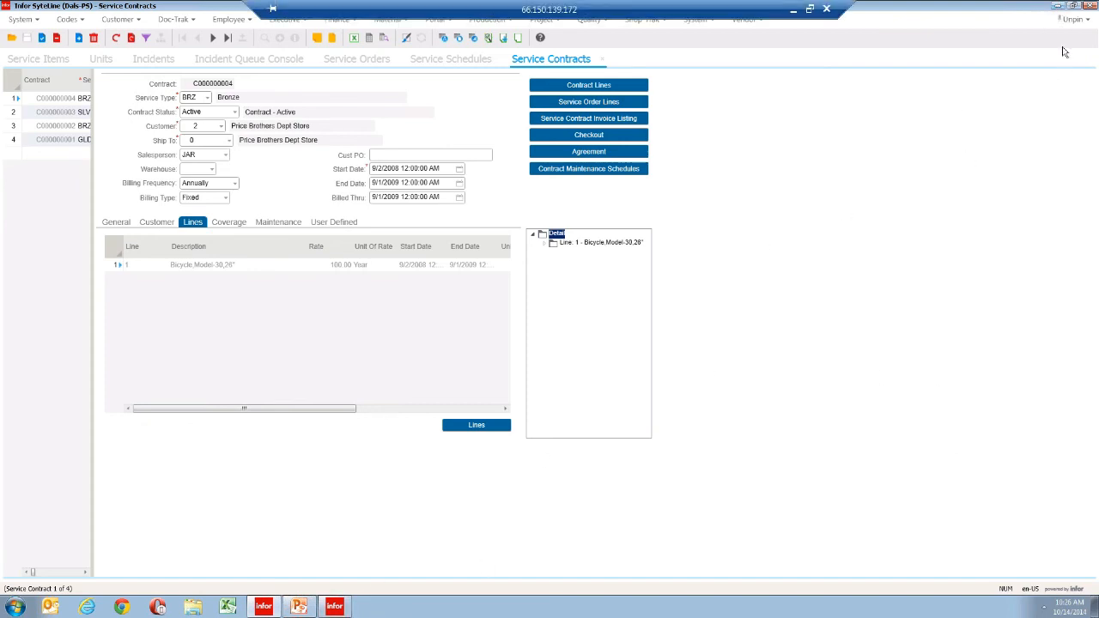
Switch to Infor Service Management Mobile, clear the other windows from the desktop and maximize the mobile application.
{"action": "left_click", "coordinate": [1056, 5]}
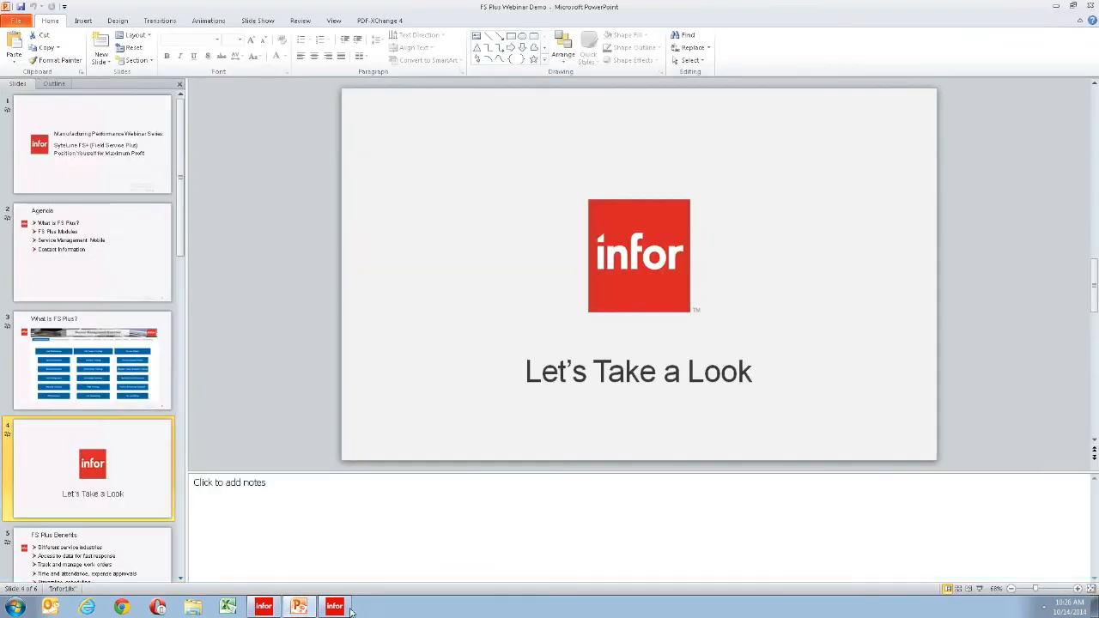
{"action": "left_click", "coordinate": [334, 607]}
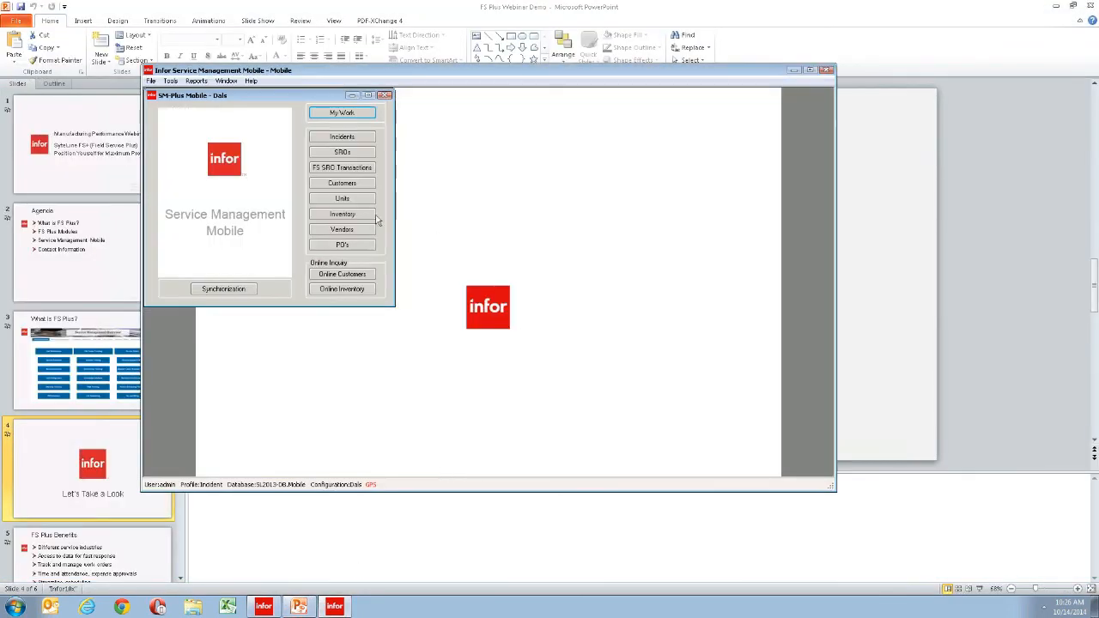
{"action": "left_click", "coordinate": [1057, 6]}
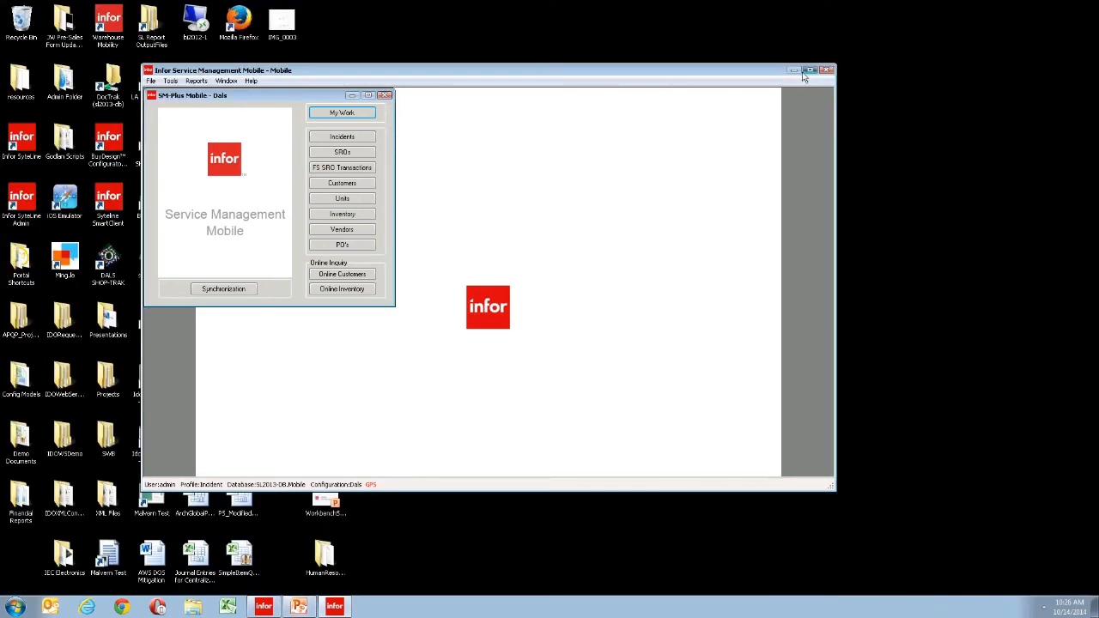
{"action": "left_click", "coordinate": [809, 70]}
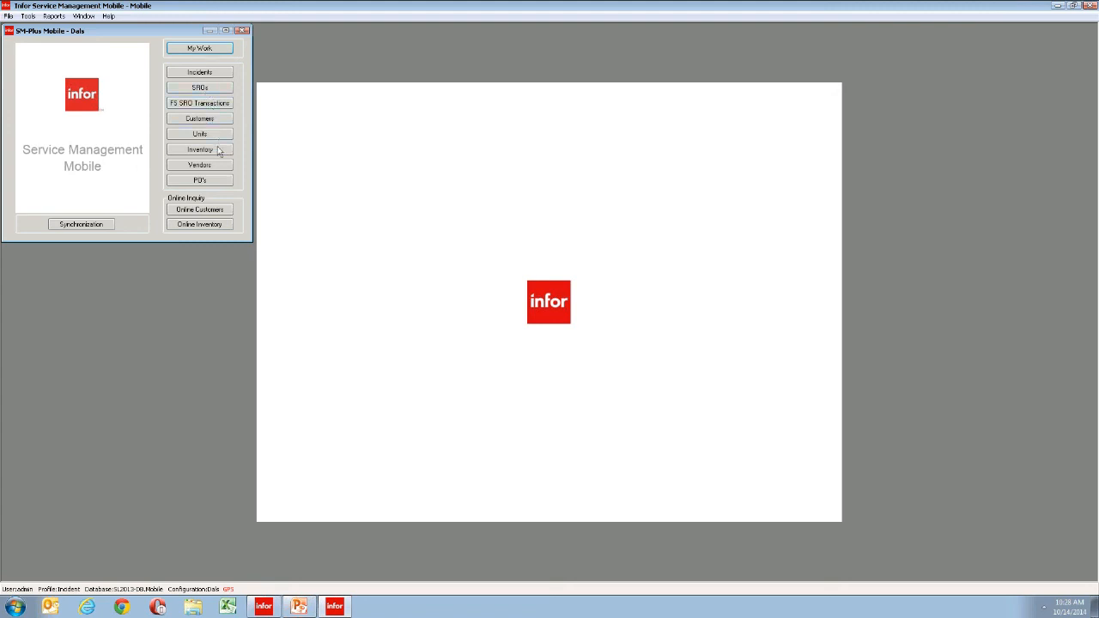
Open My Work and enlarge its window until all incident columns through Ref Num fit.
{"action": "left_click", "coordinate": [207, 47]}
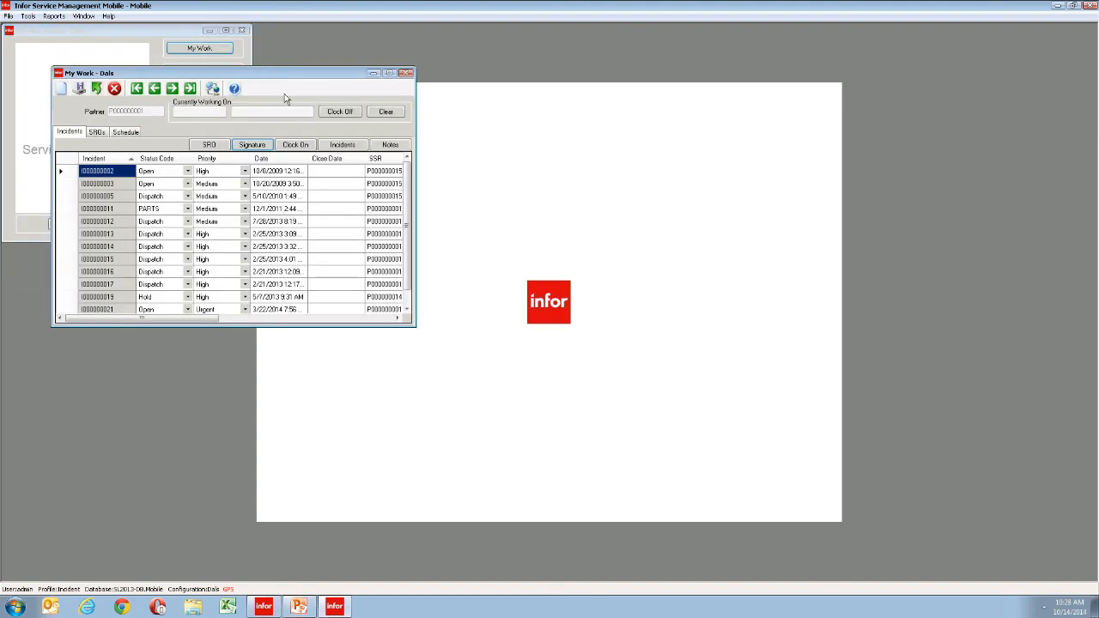
{"action": "left_click_drag", "start_coordinate": [421, 328], "coordinate": [737, 404]}
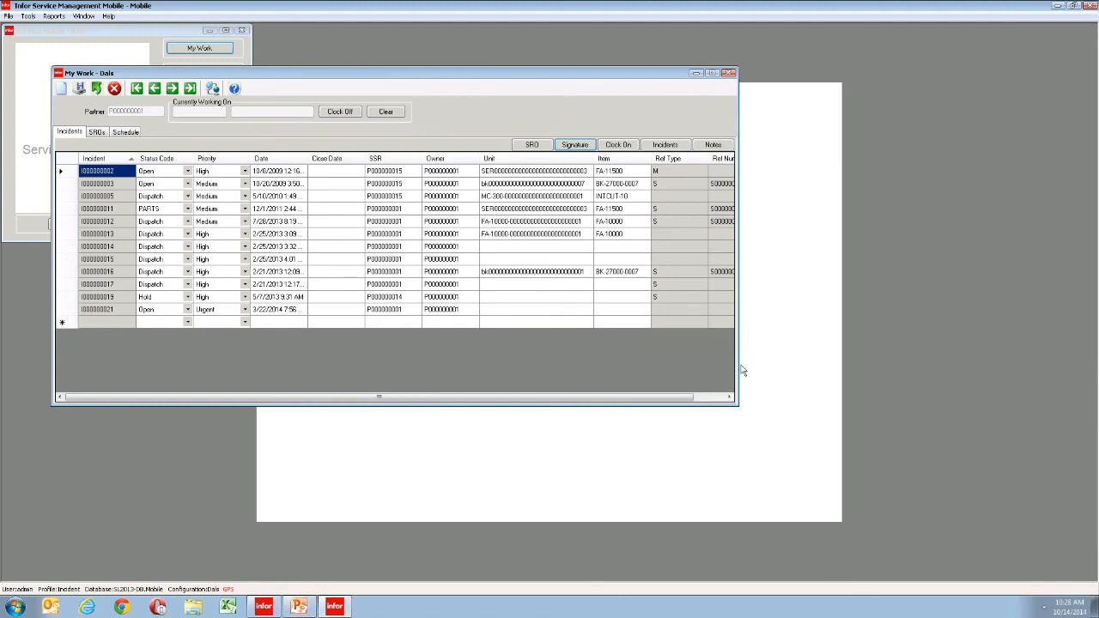
{"action": "left_click_drag", "start_coordinate": [738, 374], "coordinate": [783, 363]}
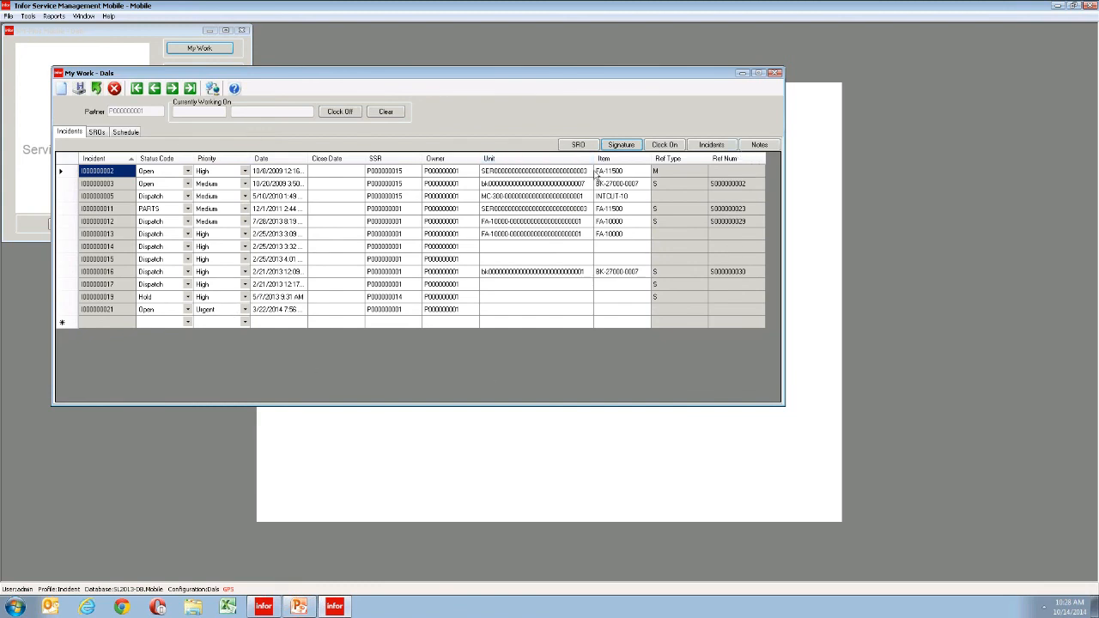
Review the partner's schedule and service orders in My Work, and return to the incidents list.
{"action": "left_click", "coordinate": [123, 134]}
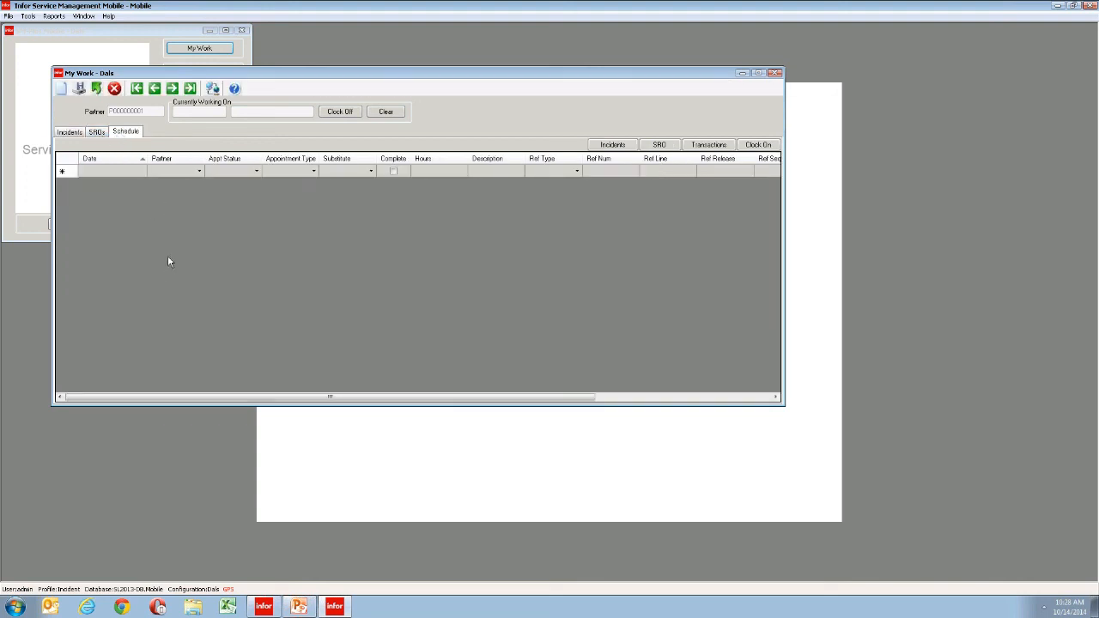
{"action": "left_click", "coordinate": [94, 134]}
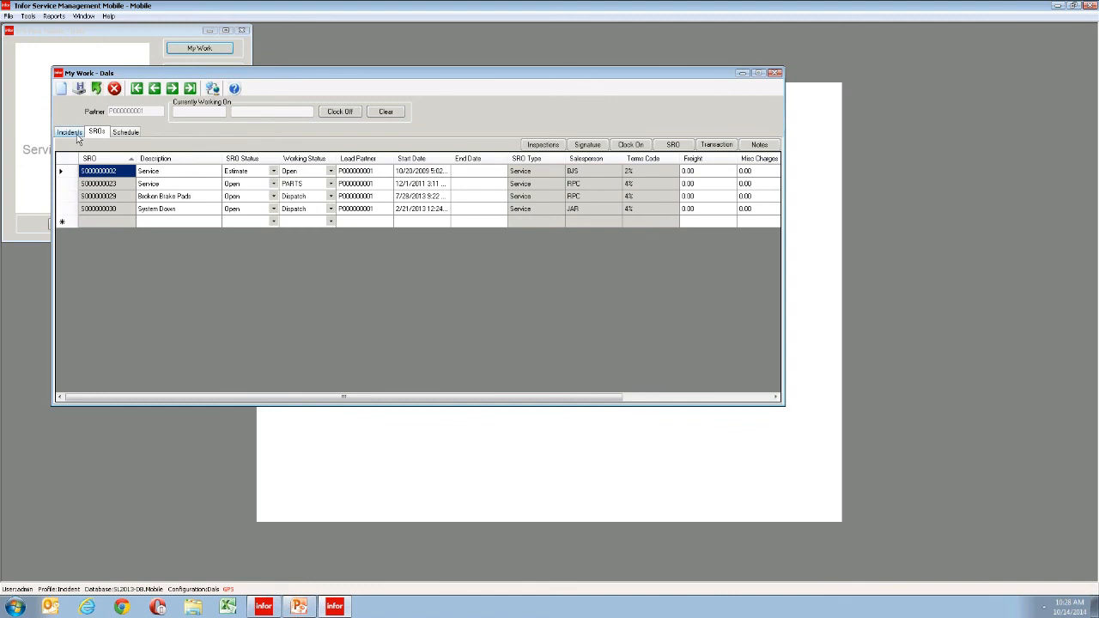
{"action": "left_click", "coordinate": [76, 136]}
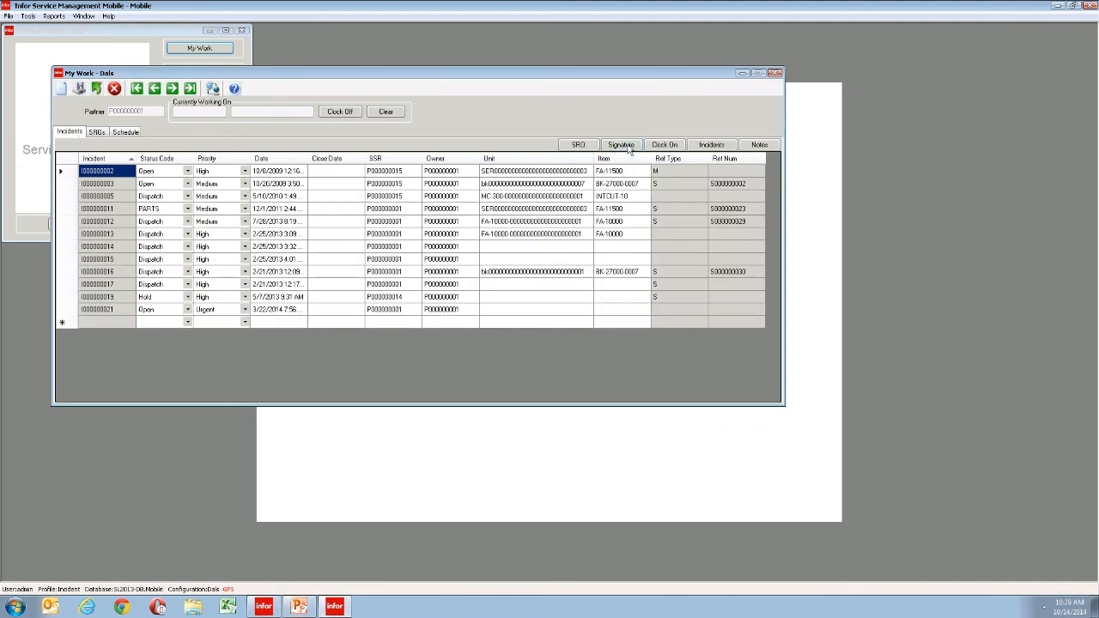
Review the transactions and notes forms for the first service order in My Work, and close them along with My Work.
{"action": "left_click", "coordinate": [99, 135]}
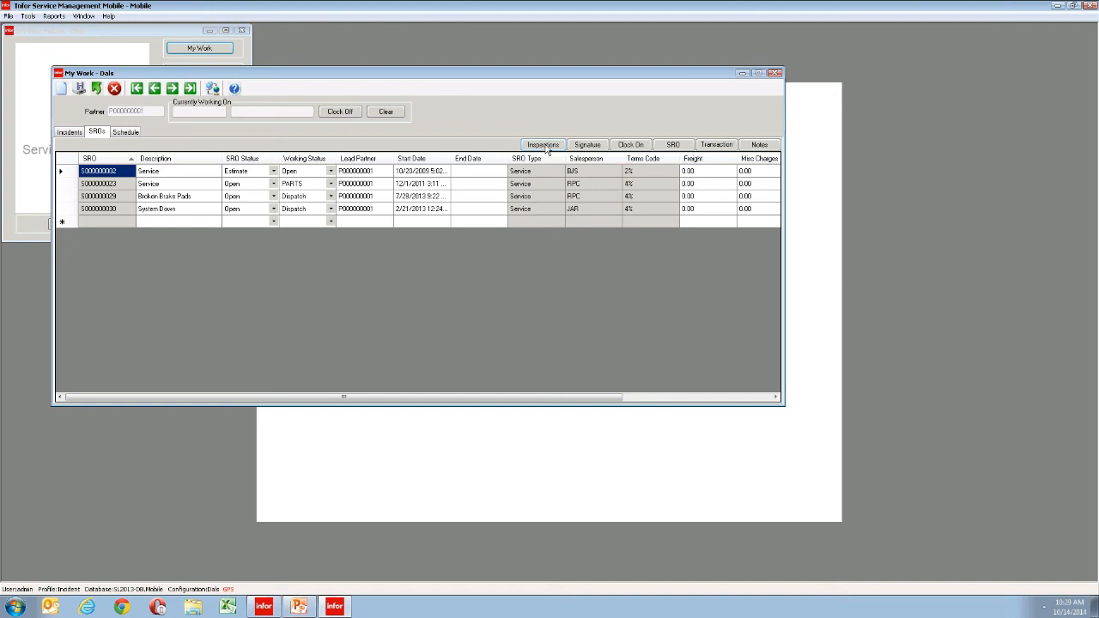
{"action": "left_click", "coordinate": [712, 144]}
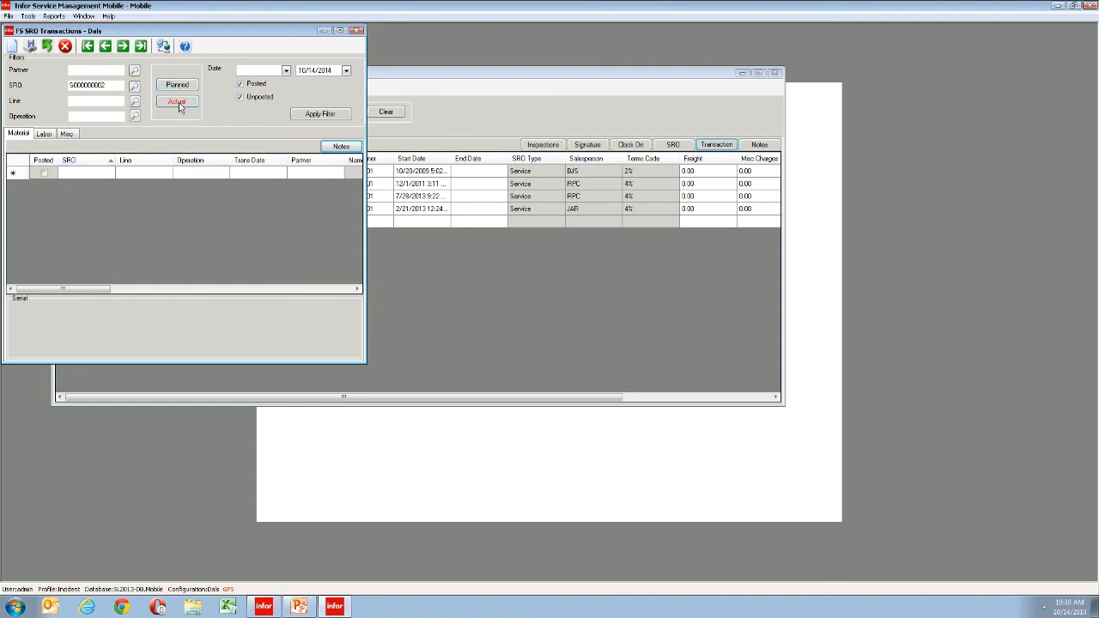
{"action": "left_click", "coordinate": [358, 31]}
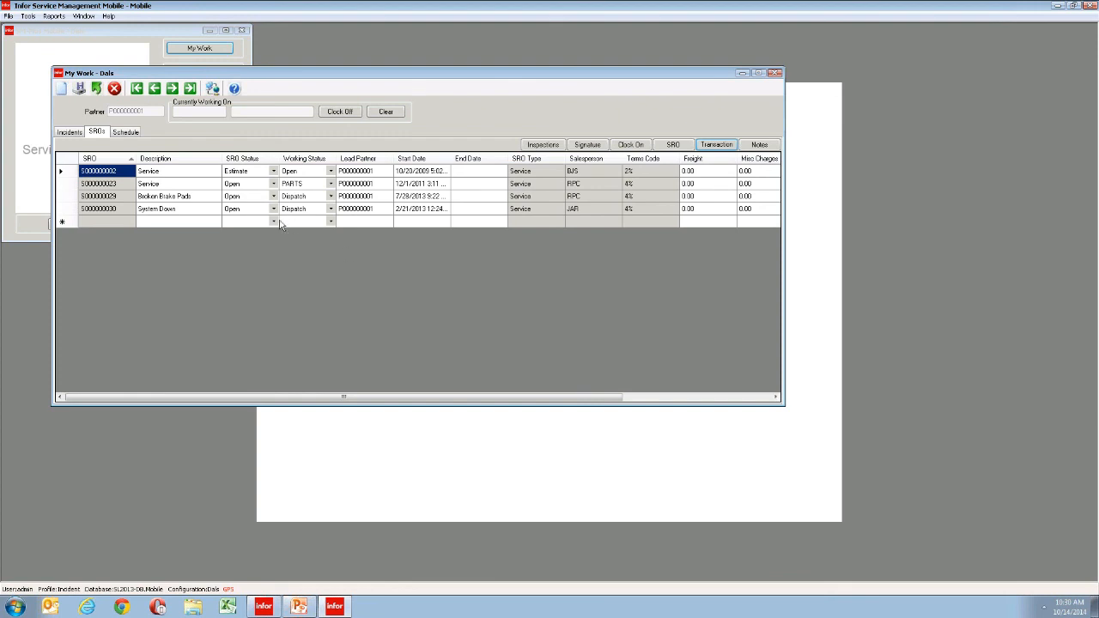
{"action": "left_click", "coordinate": [760, 145]}
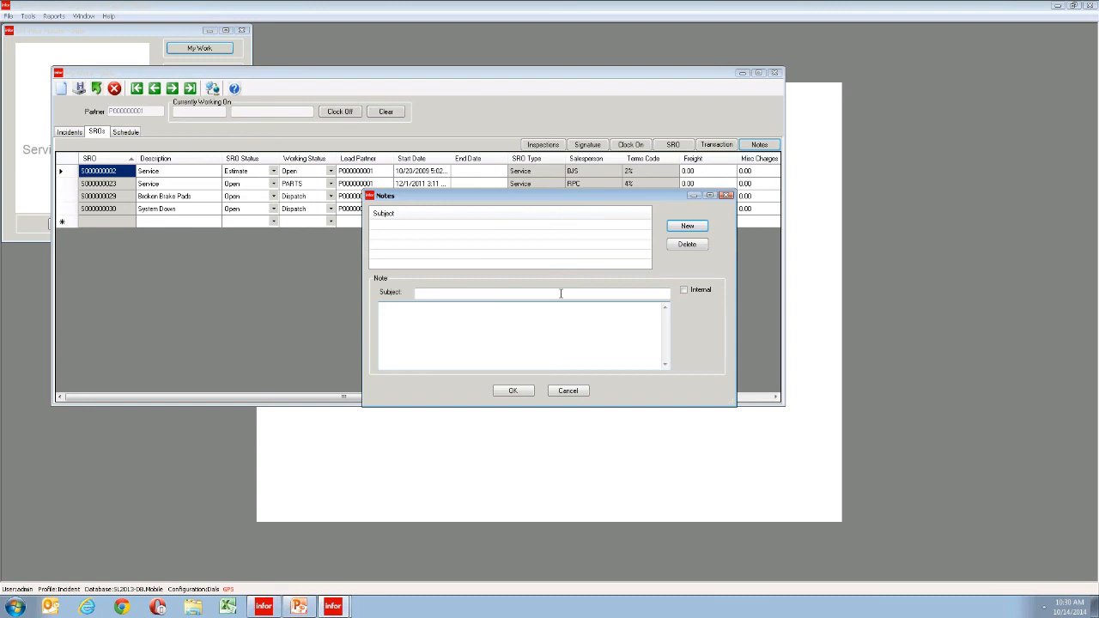
{"action": "left_click", "coordinate": [725, 197]}
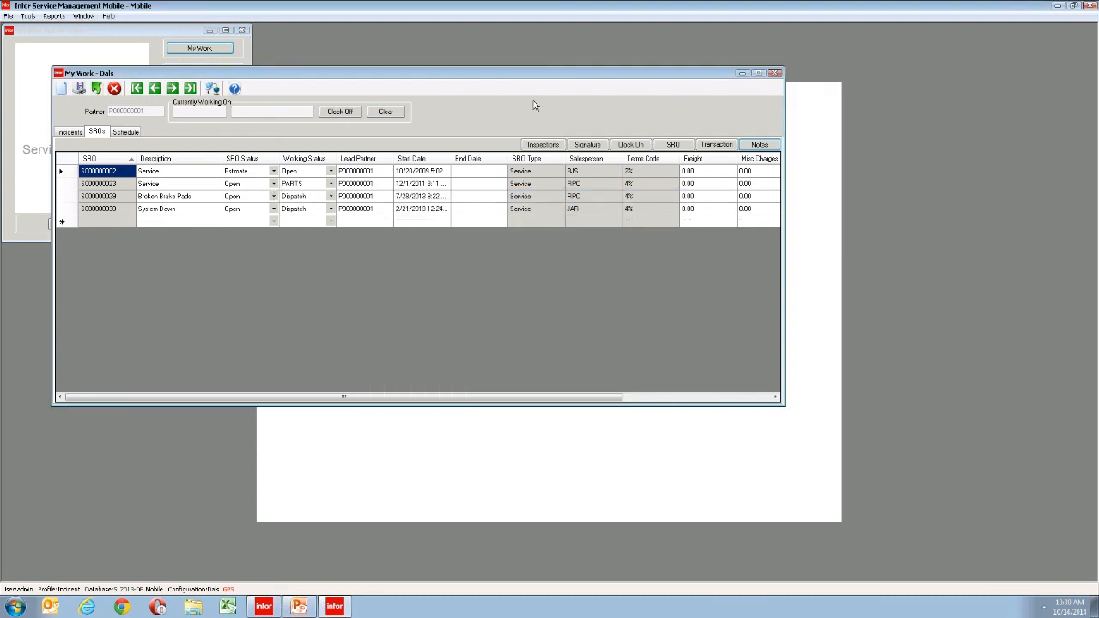
{"action": "left_click", "coordinate": [775, 74]}
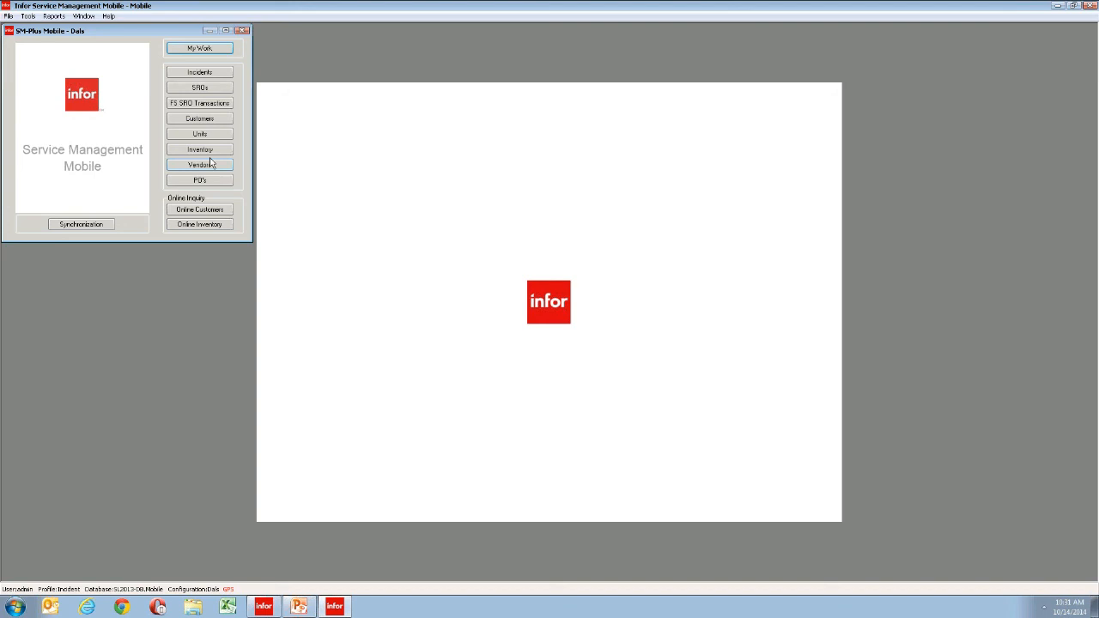
Switch to the PowerPoint presentation and display the FS Plus Benefits slide.
{"action": "left_click", "coordinate": [299, 606]}
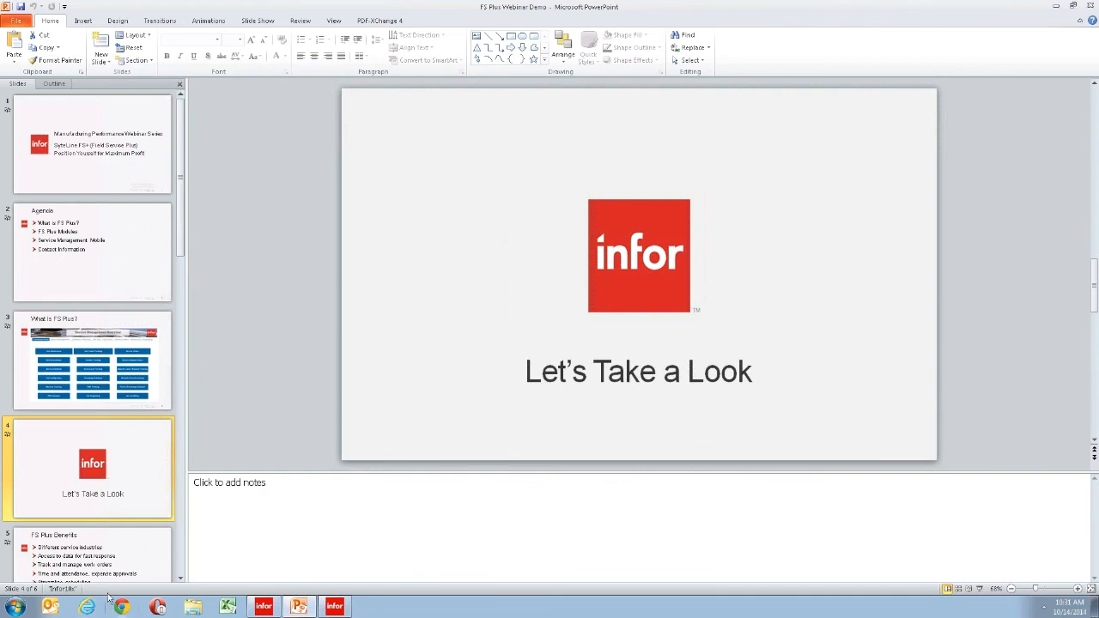
{"action": "left_click", "coordinate": [124, 554]}
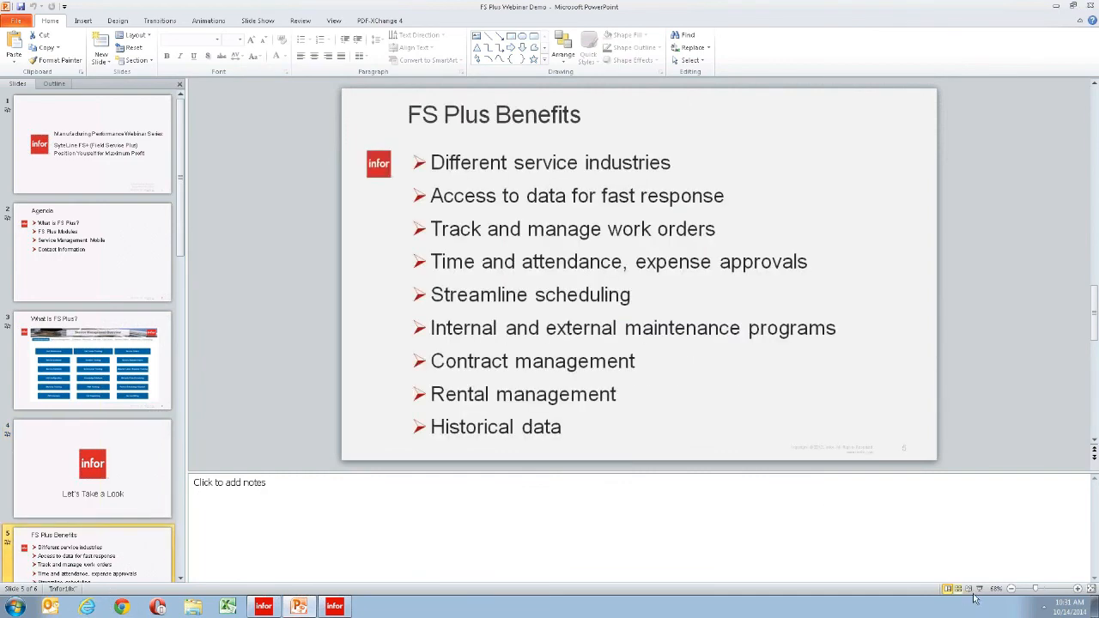